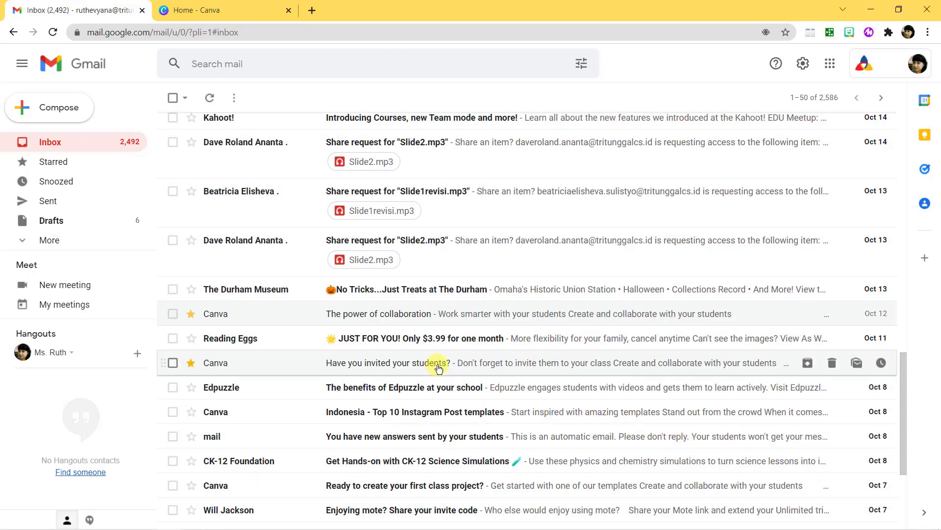
Open Canva's "Have you invited your students?" e-mail and read its section on inviting students to the class.
left_click(439, 367)
scroll(531, 406, "down", 4)
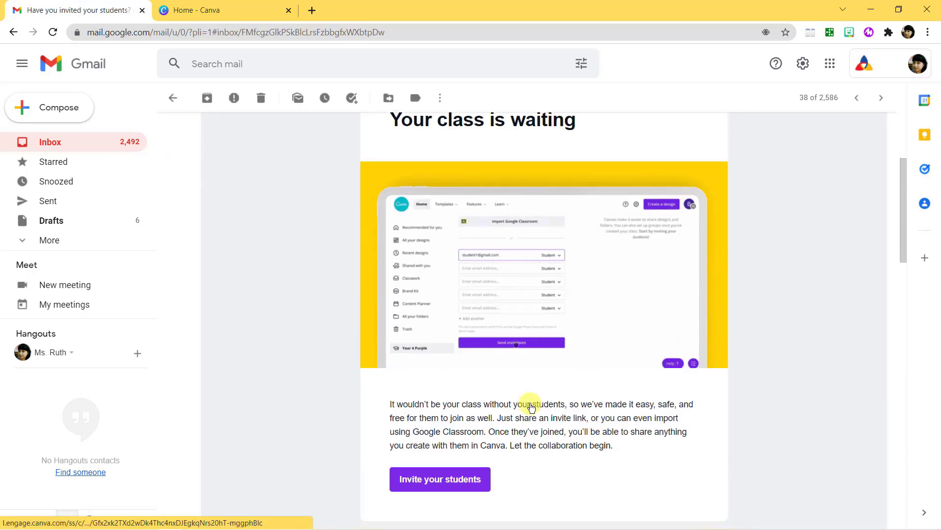
scroll(531, 406, "down", 3)
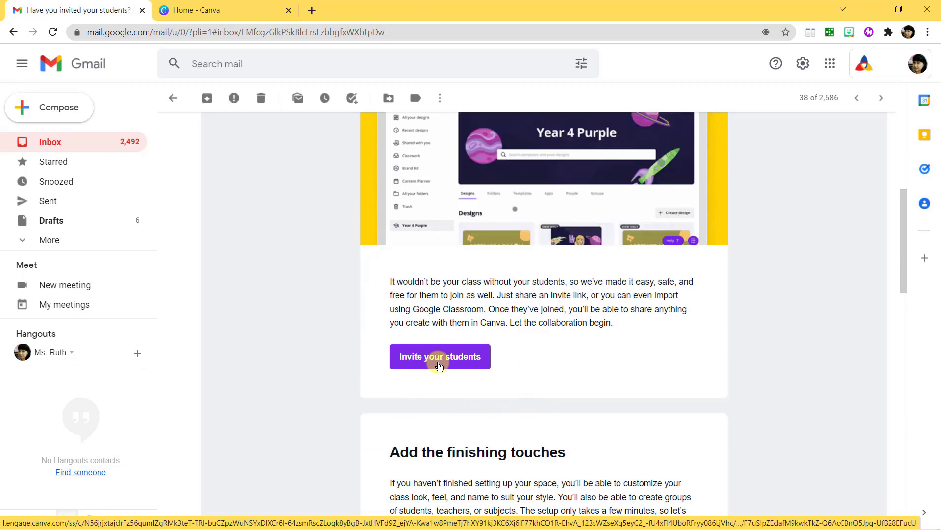
Switch to Canva, open the teacher's class page, check its banner options and show the class's people section.
left_click(239, 12)
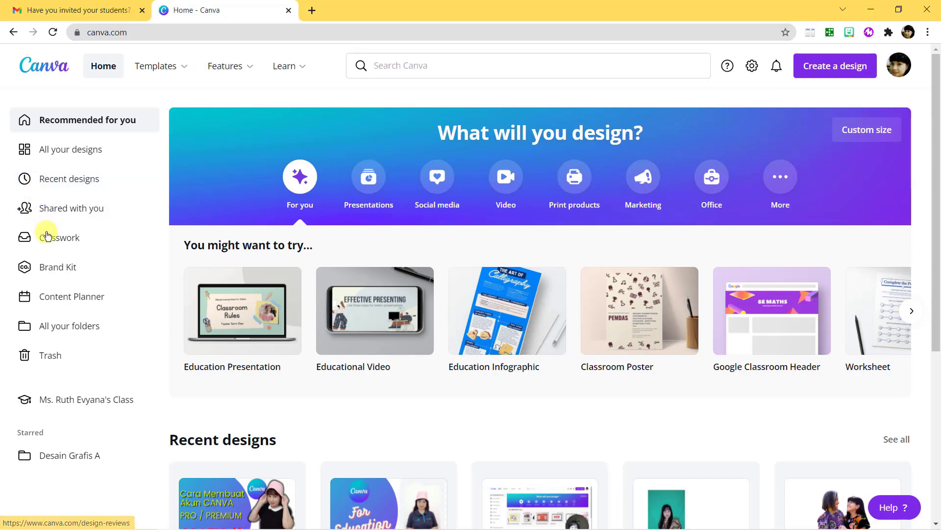
left_click(59, 404)
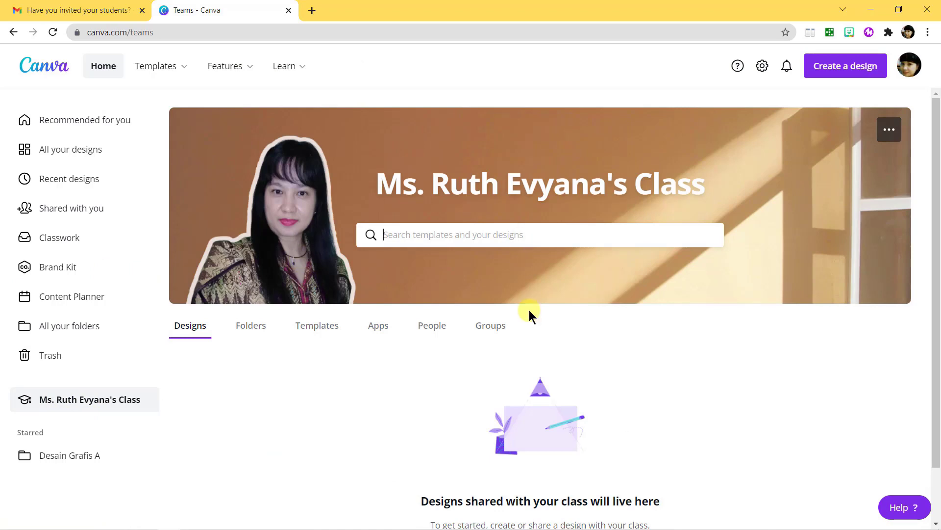
left_click(551, 225)
left_click(885, 133)
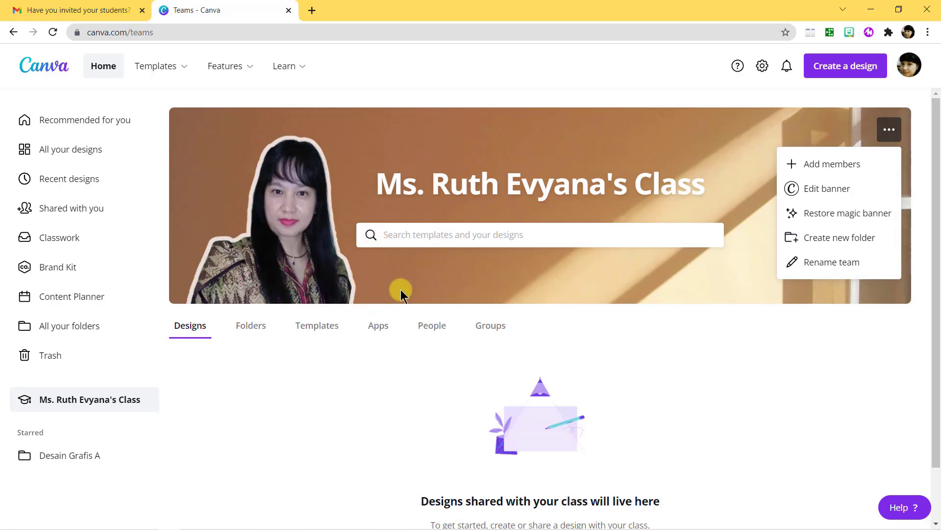
left_click(435, 331)
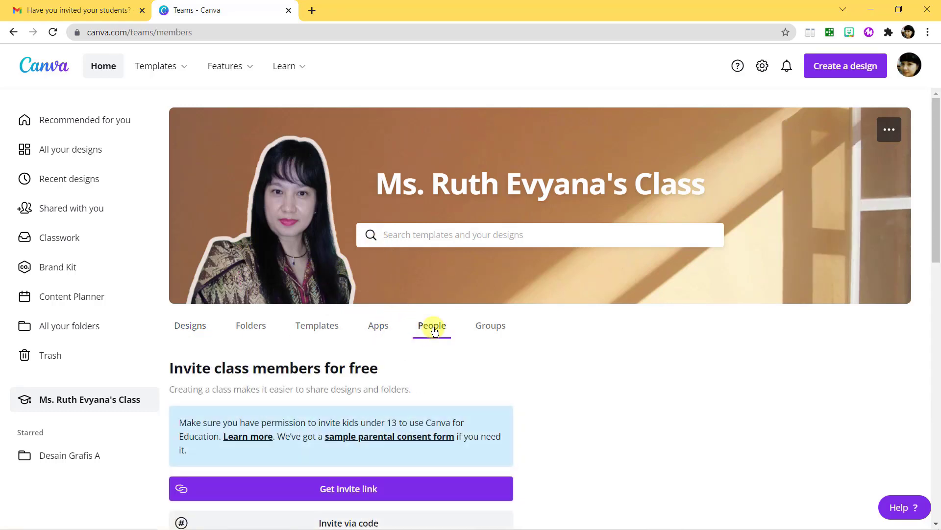
Generate the invite link for the class members and copy it.
scroll(441, 360, "down", 4)
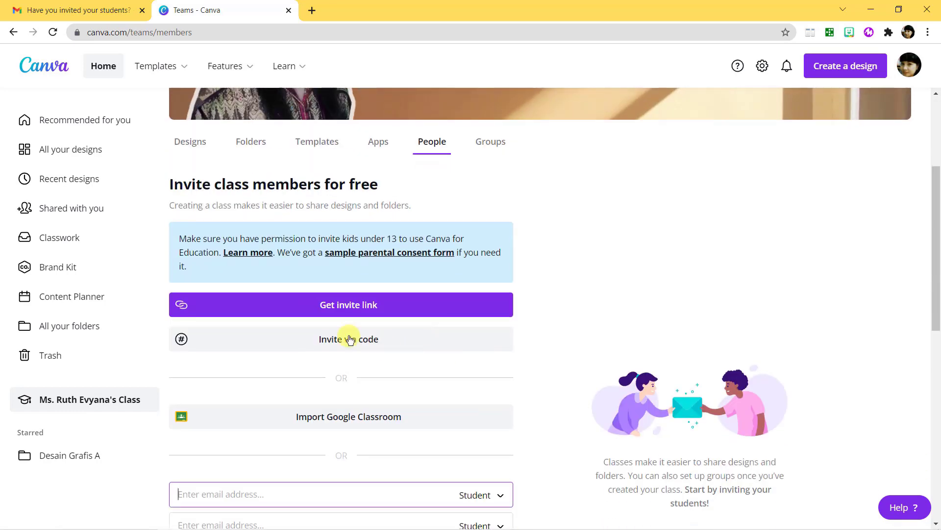
scroll(221, 203, "down", 1)
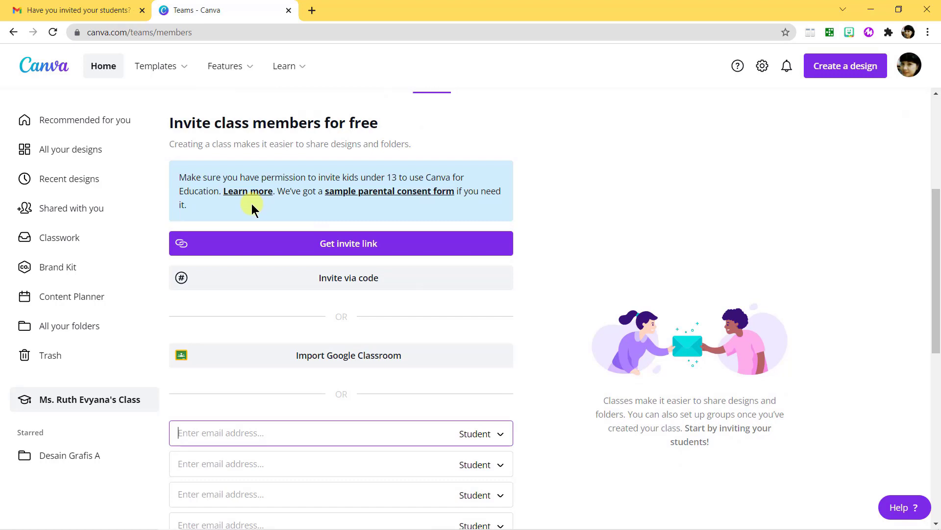
left_click(276, 248)
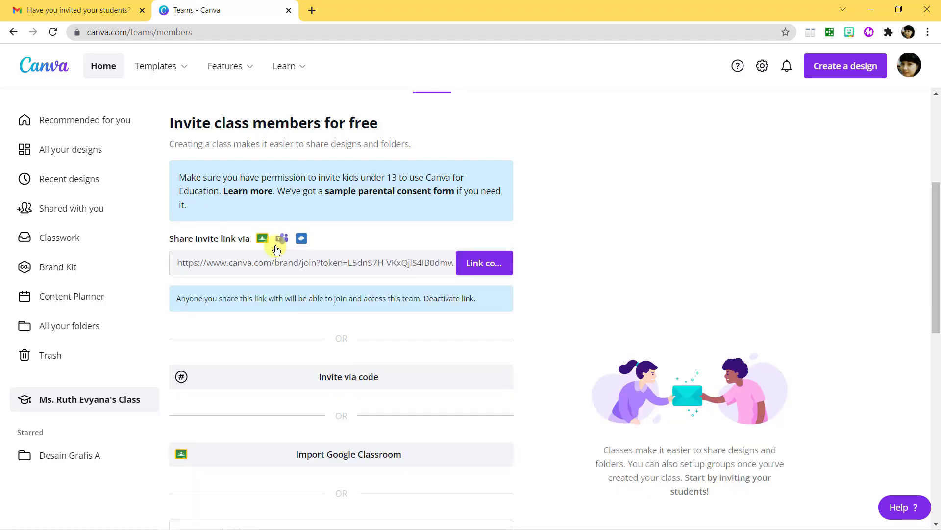
left_click(472, 266)
Generate an invite code that students can enter to join the class.
scroll(351, 305, "down", 3)
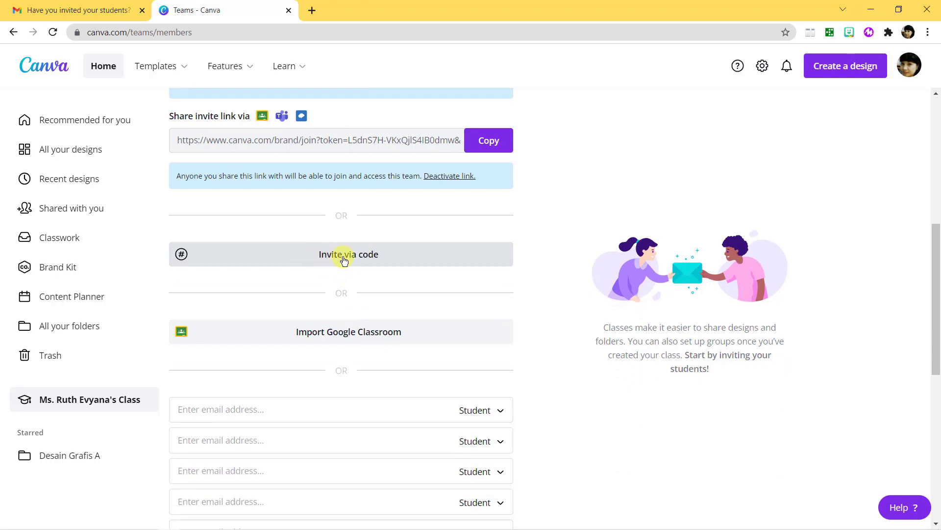
left_click(362, 261)
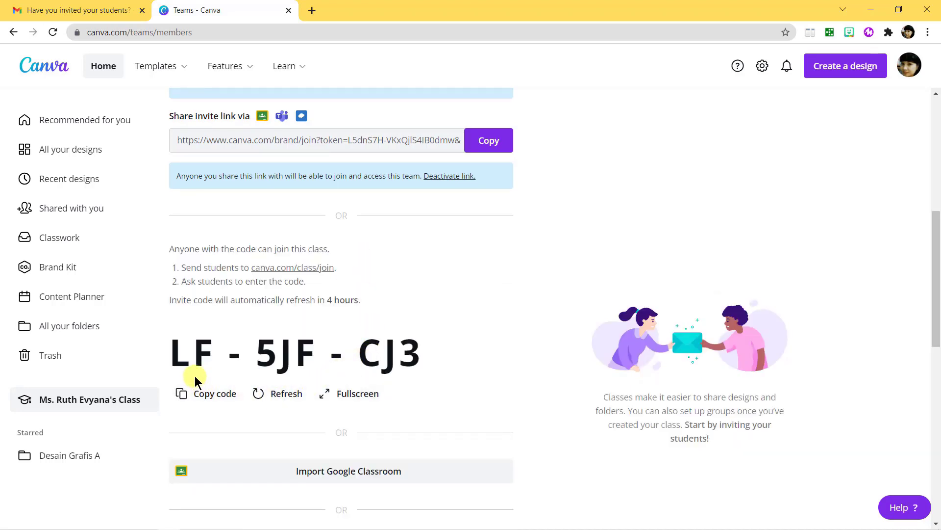
scroll(441, 373, "down", 1)
scroll(442, 373, "down", 1)
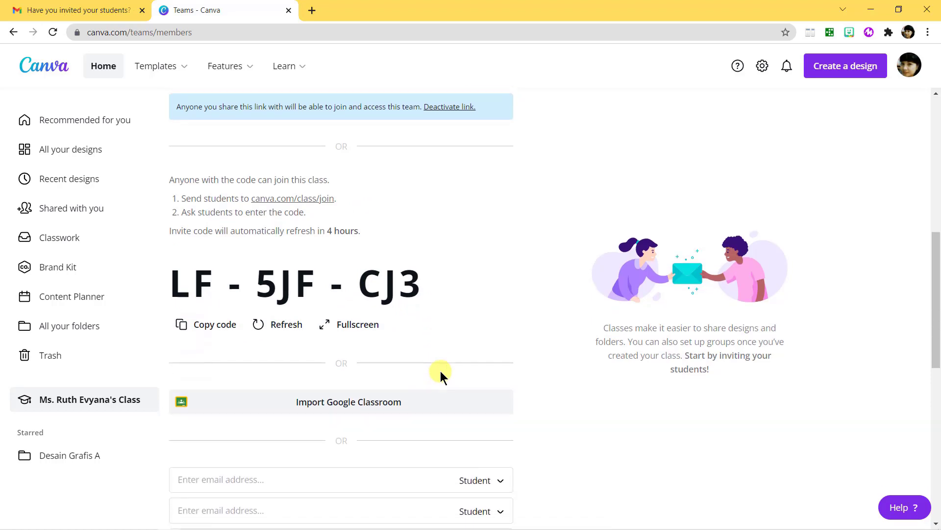
Select the Desain Grafis A class for the Google Classroom import and close the dialog without importing.
scroll(400, 263, "down", 2)
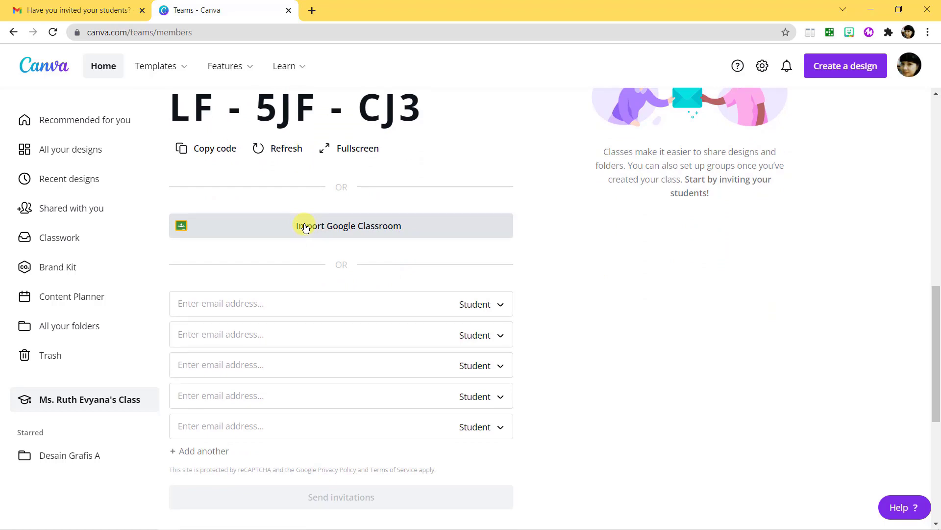
left_click(304, 226)
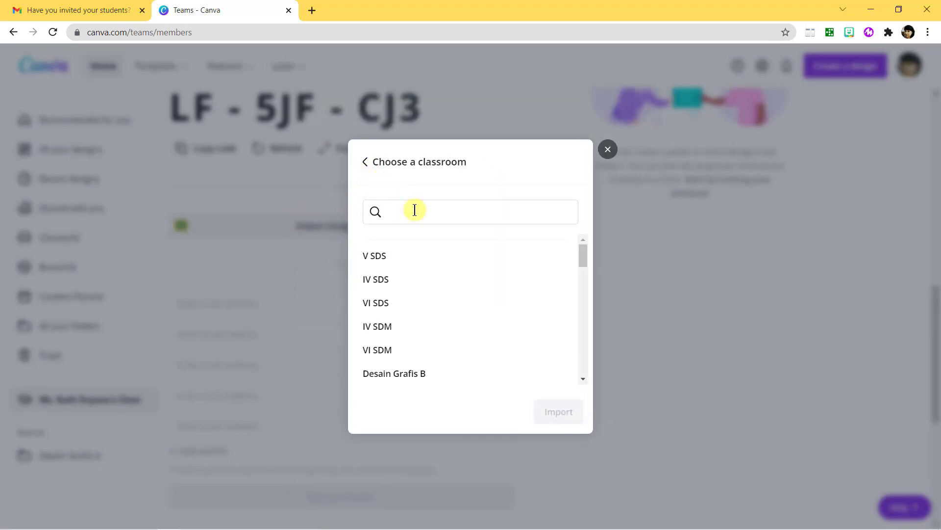
scroll(430, 267, "down", 2)
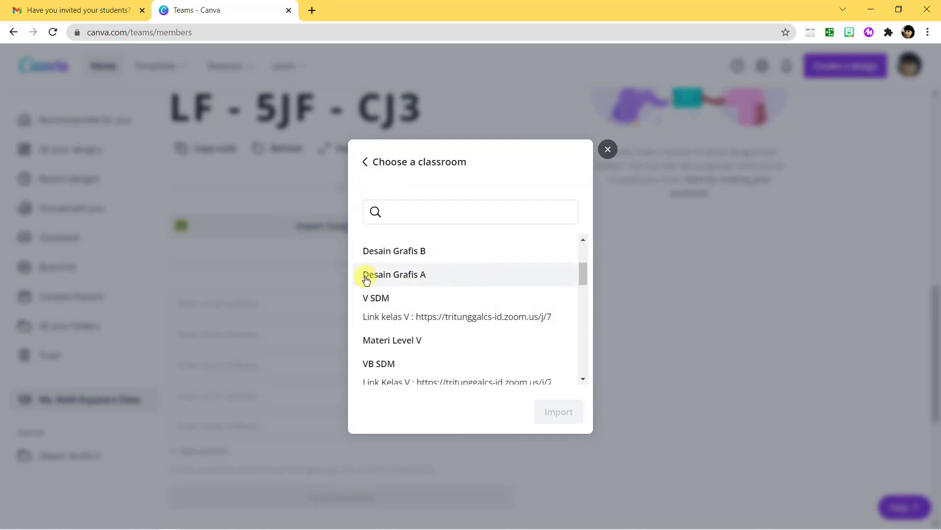
left_click(453, 277)
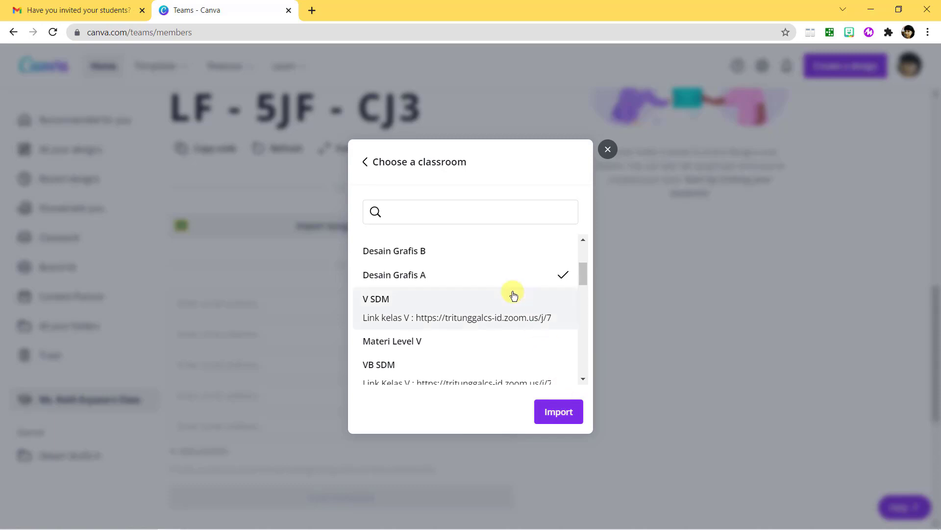
left_click(608, 149)
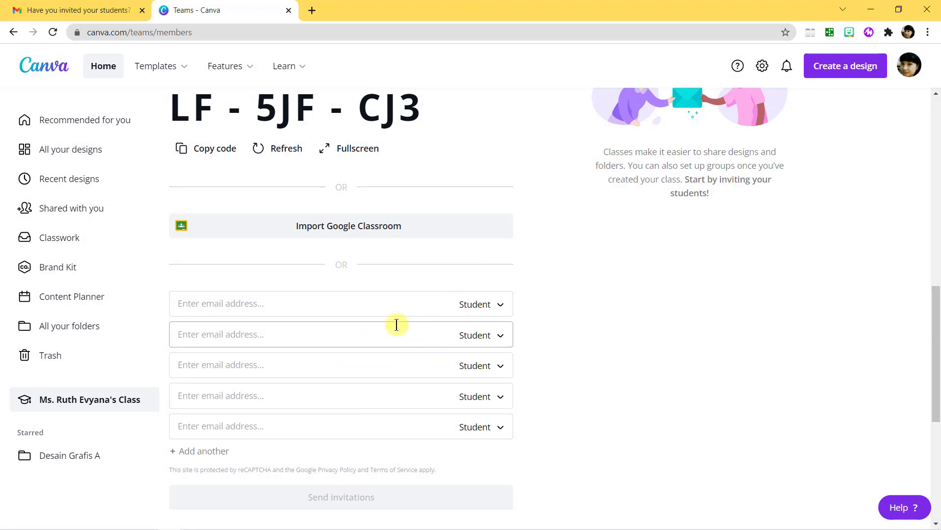
Examine the e-mail invitation form and the list of people in the class with their roles.
scroll(340, 308, "down", 4)
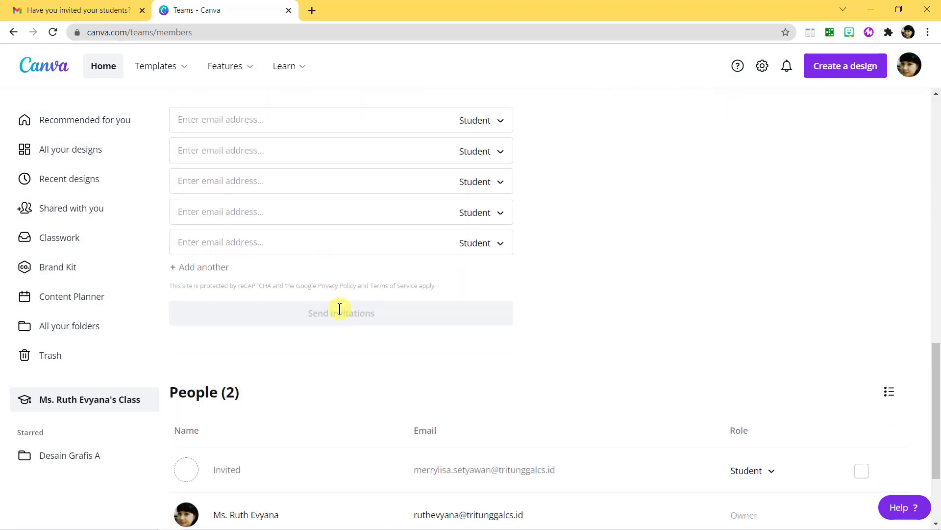
scroll(340, 308, "up", 3)
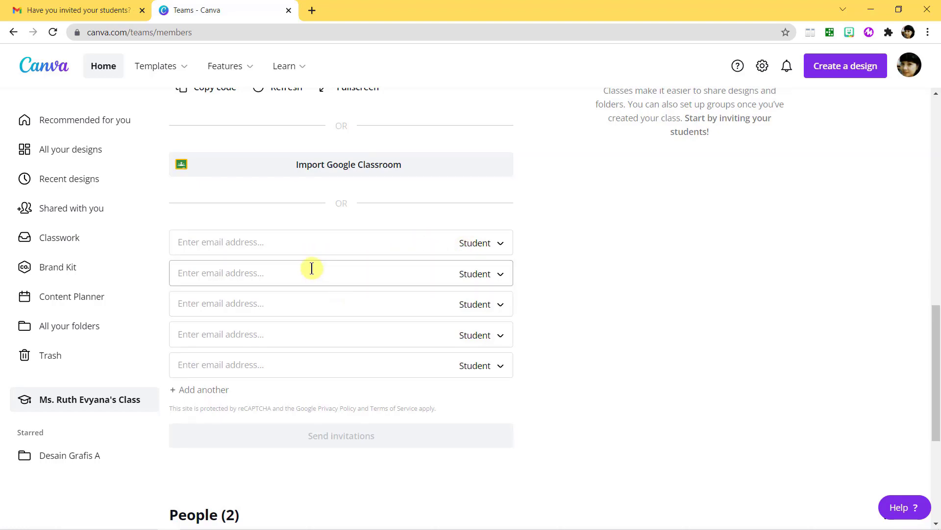
scroll(312, 269, "down", 4)
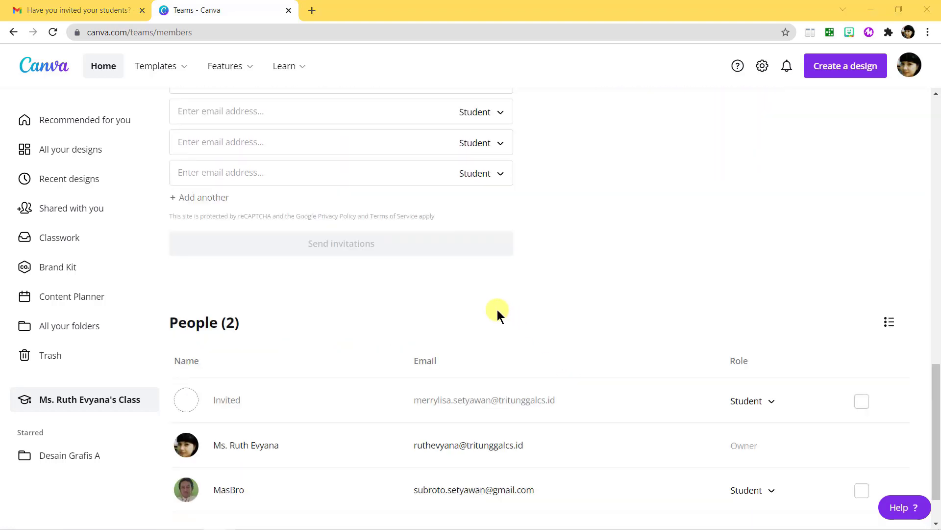
scroll(497, 310, "up", 2)
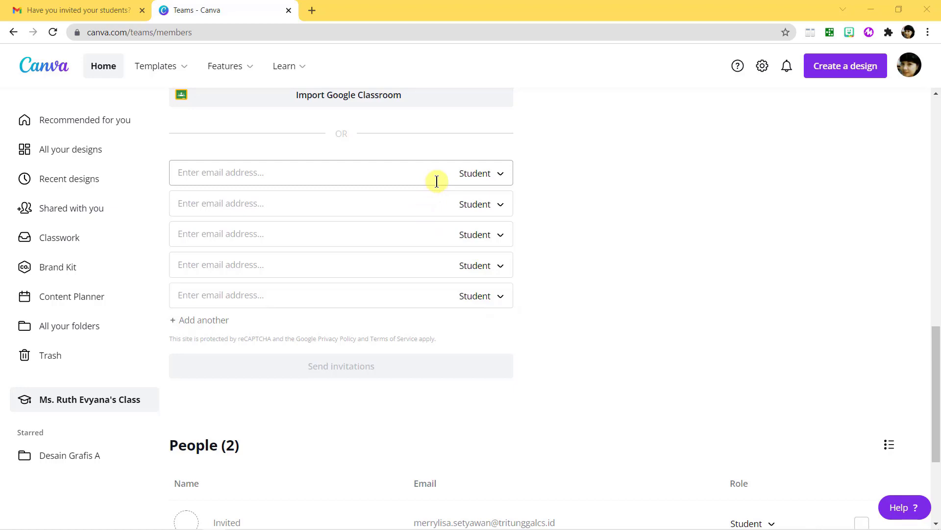
scroll(472, 298, "down", 3)
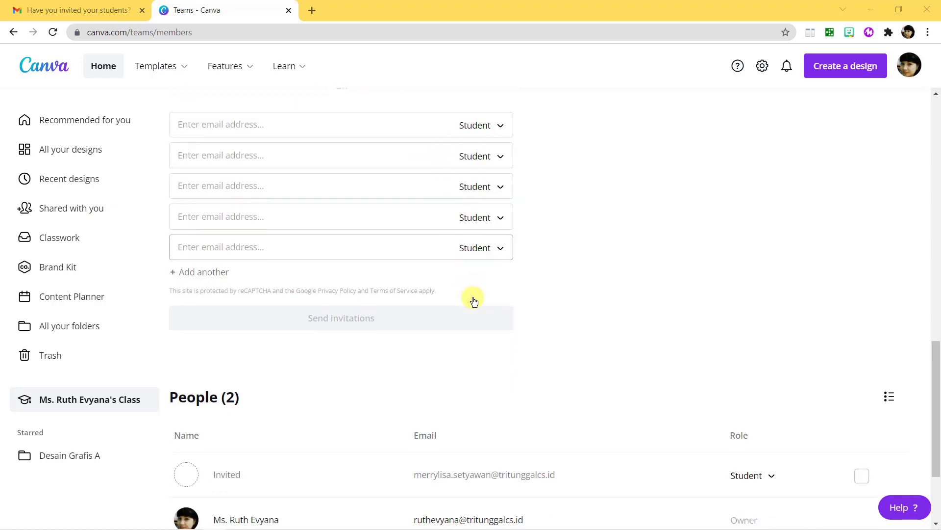
scroll(473, 298, "down", 2)
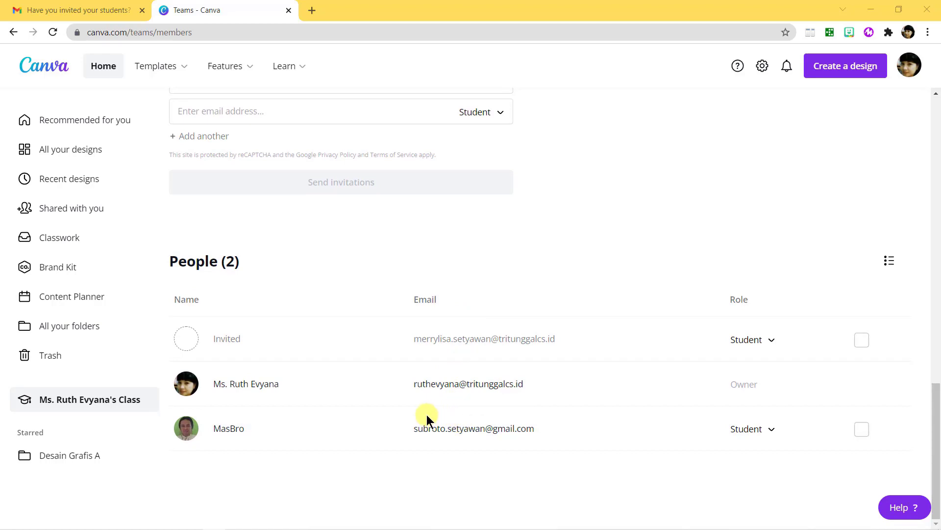
Switch to the Internet Explorer windows to view the screenshots of a student's class welcome message and Canva home page.
mouse_move(170, 527)
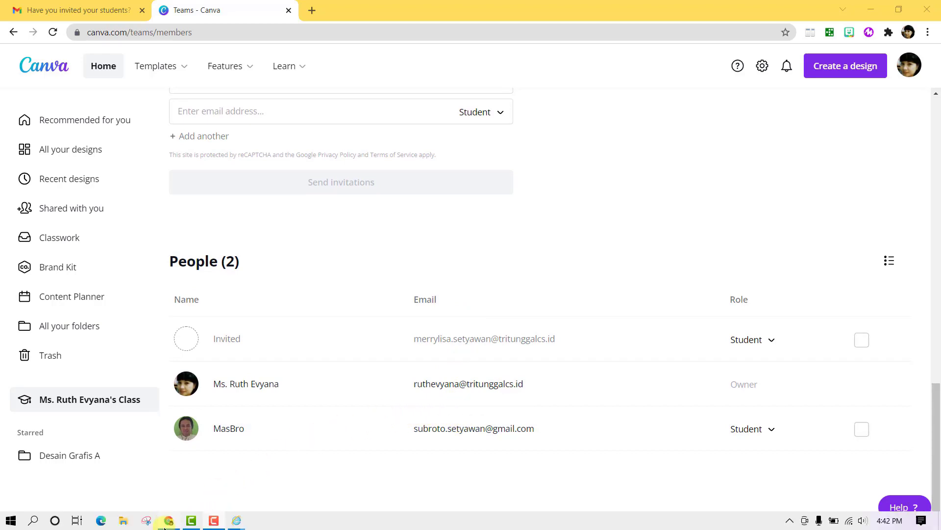
mouse_move(236, 523)
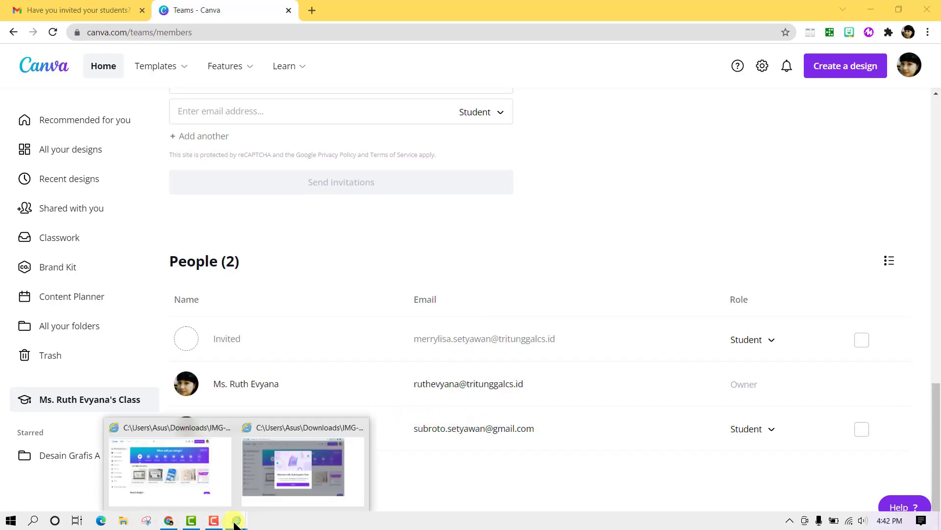
left_click(289, 443)
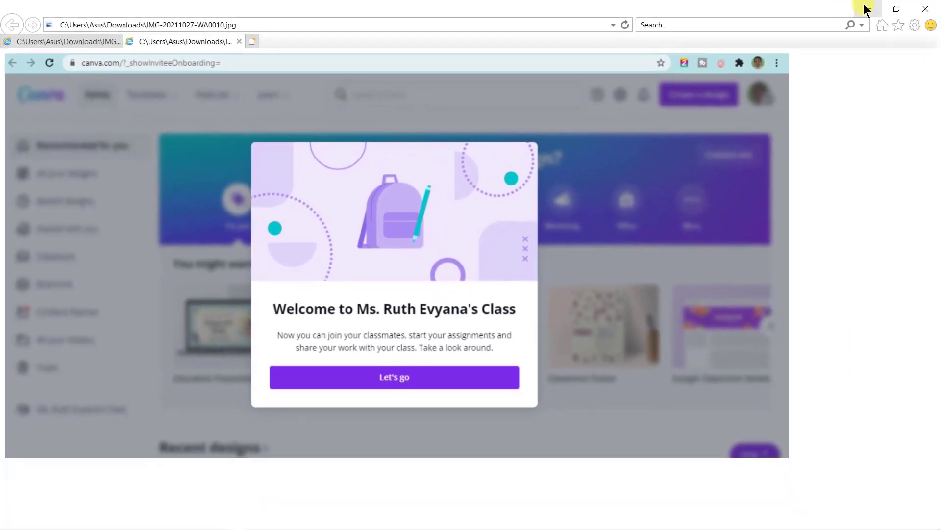
left_click(863, 10)
mouse_move(202, 526)
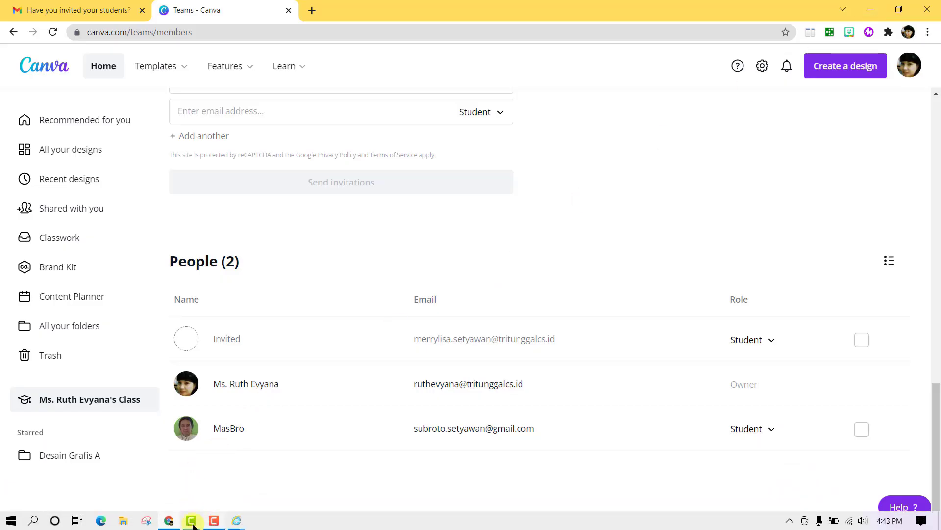
mouse_move(236, 525)
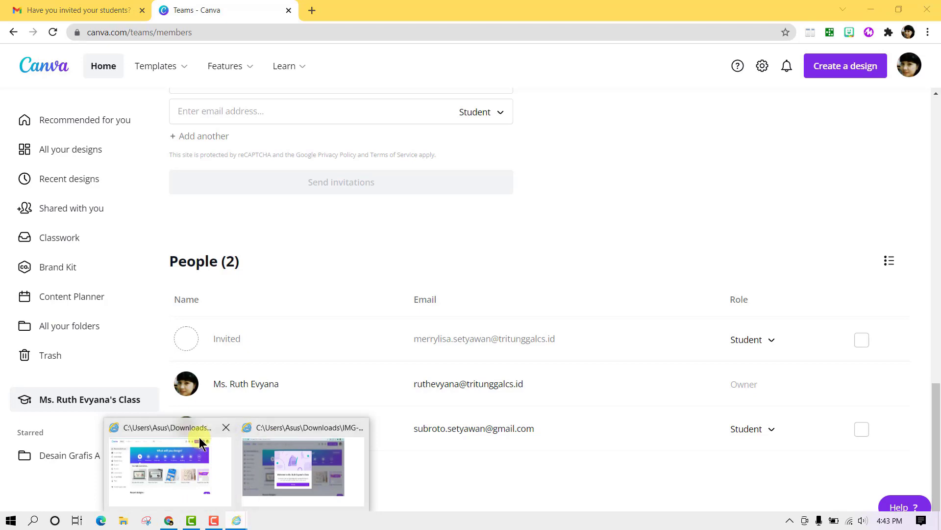
left_click(202, 453)
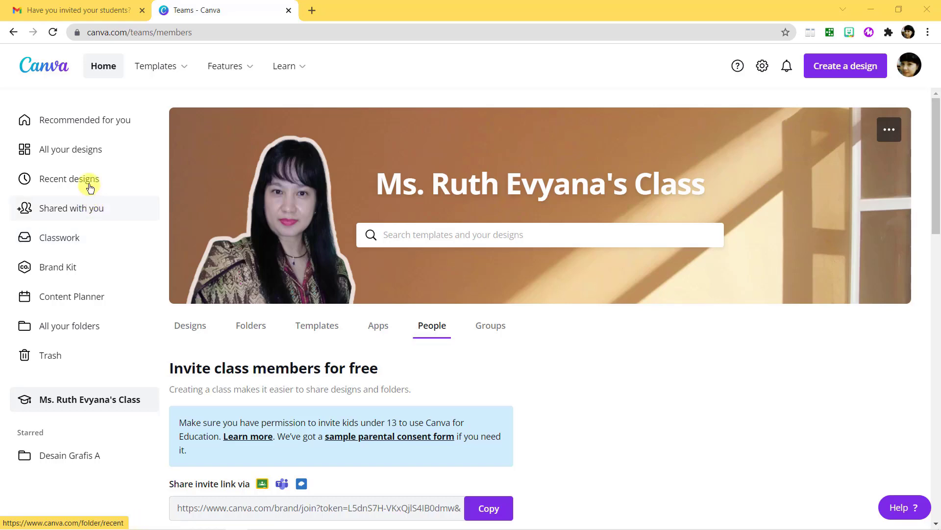
Open the Background kutub design from all your designs and start sharing it to Google Classroom.
left_click(87, 157)
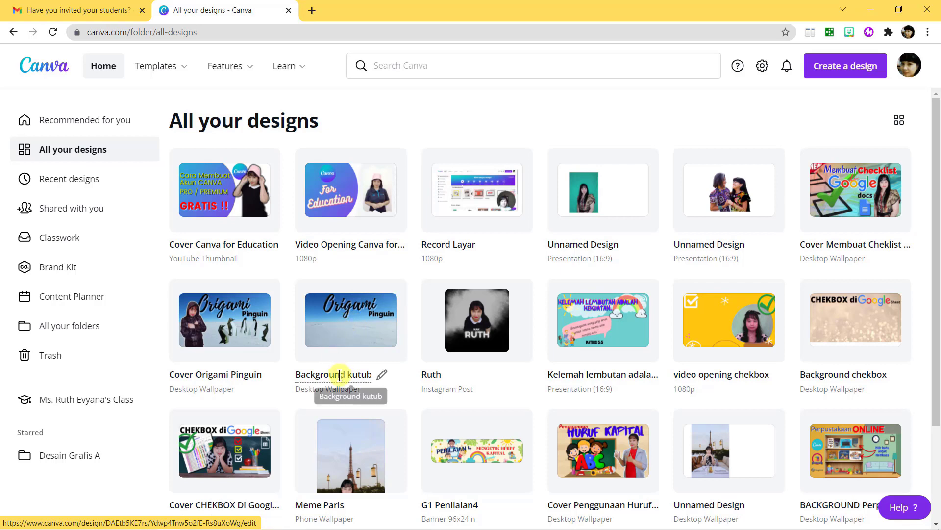
left_click(350, 330)
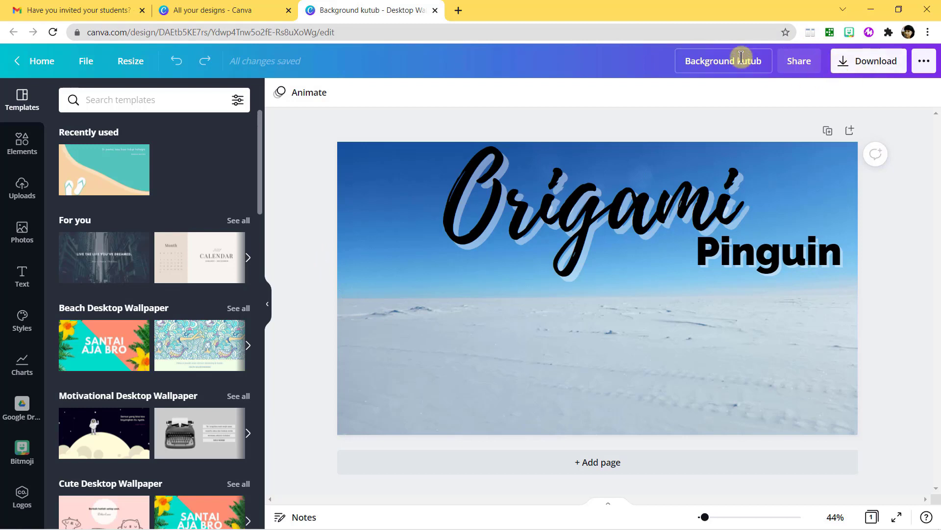
left_click(924, 64)
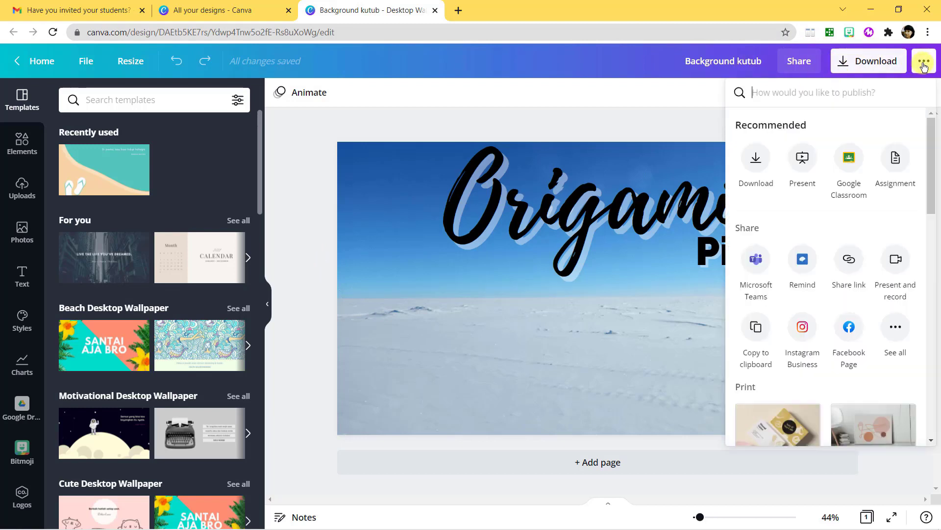
left_click(849, 162)
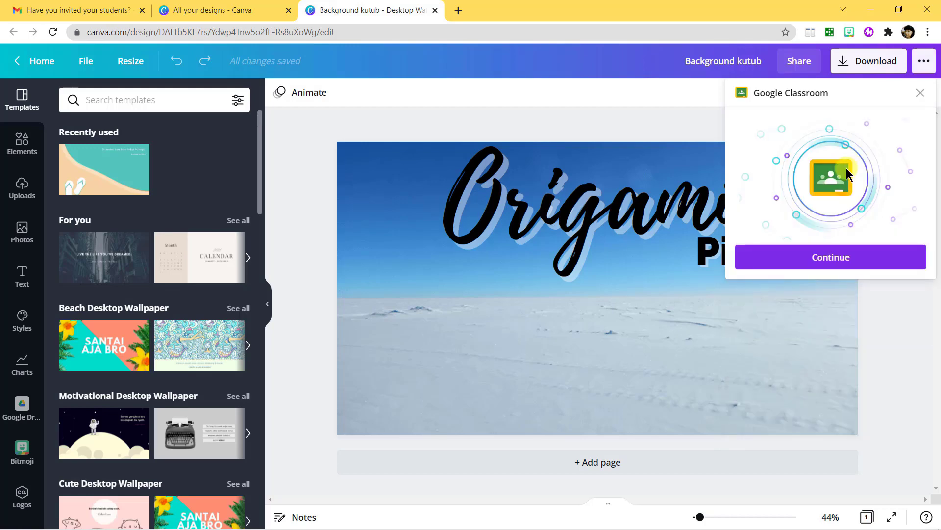
left_click(813, 255)
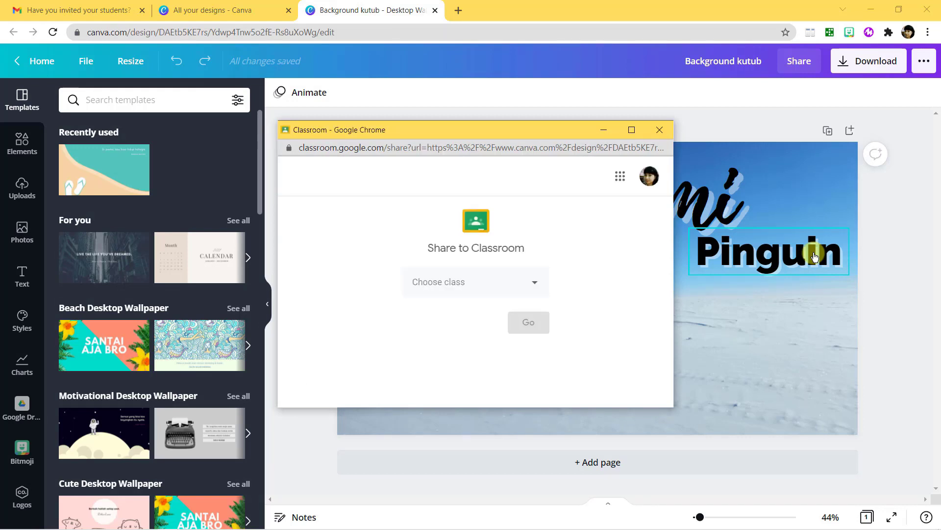
Choose the Desain Grafis A class with the Create assignment action and proceed to the assignment form.
left_click(530, 285)
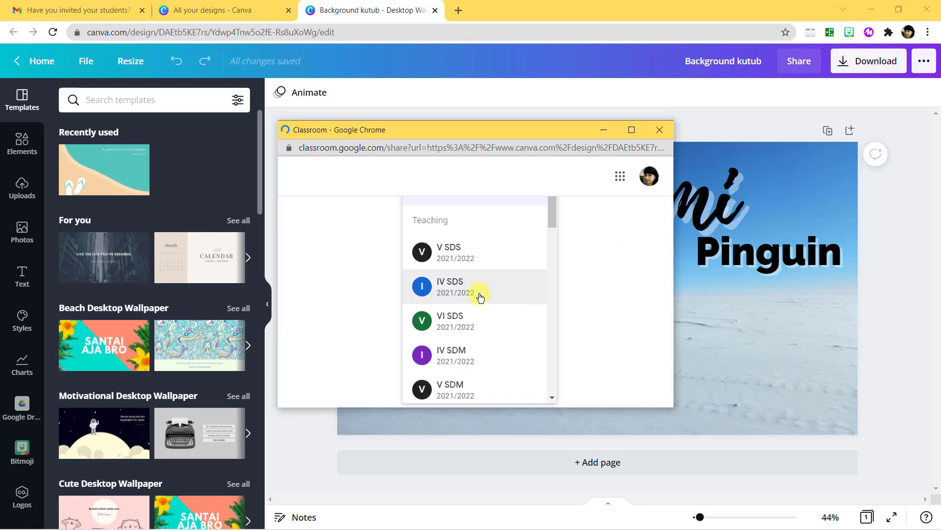
scroll(480, 296, "down", 4)
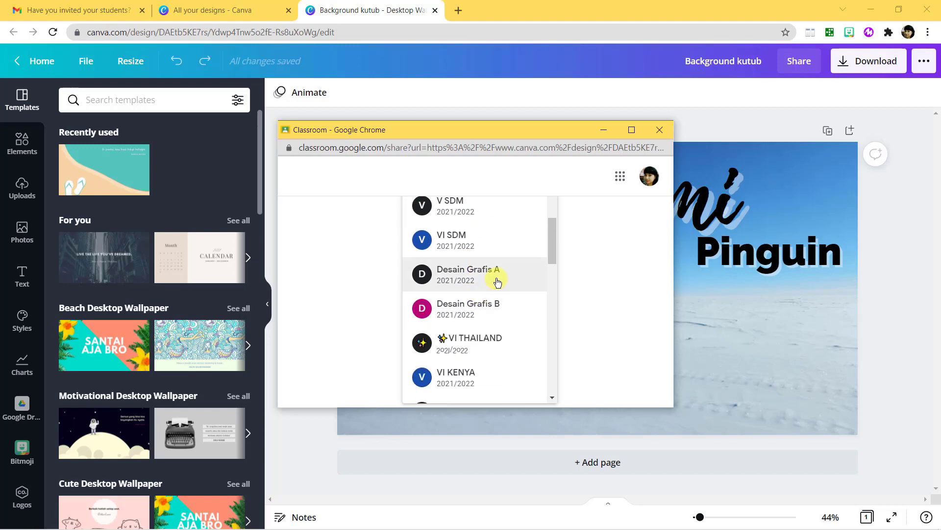
left_click(497, 282)
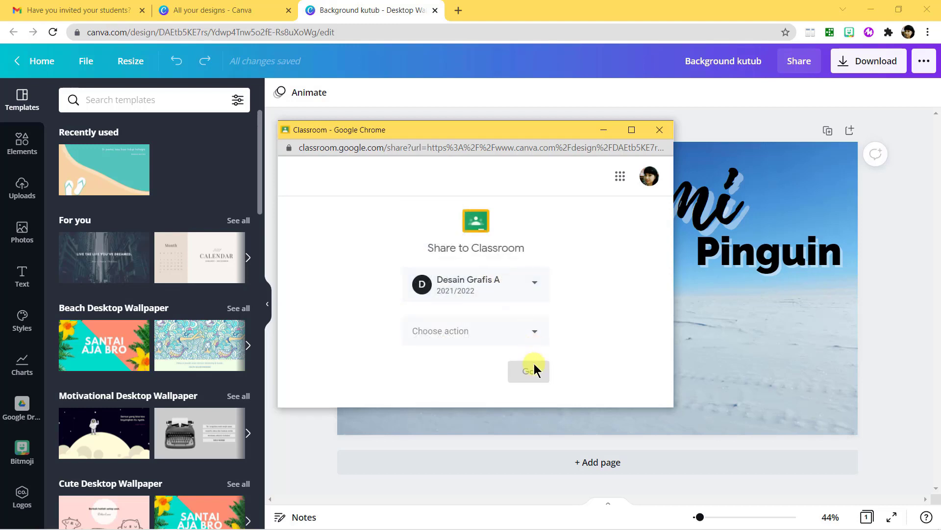
left_click(532, 337)
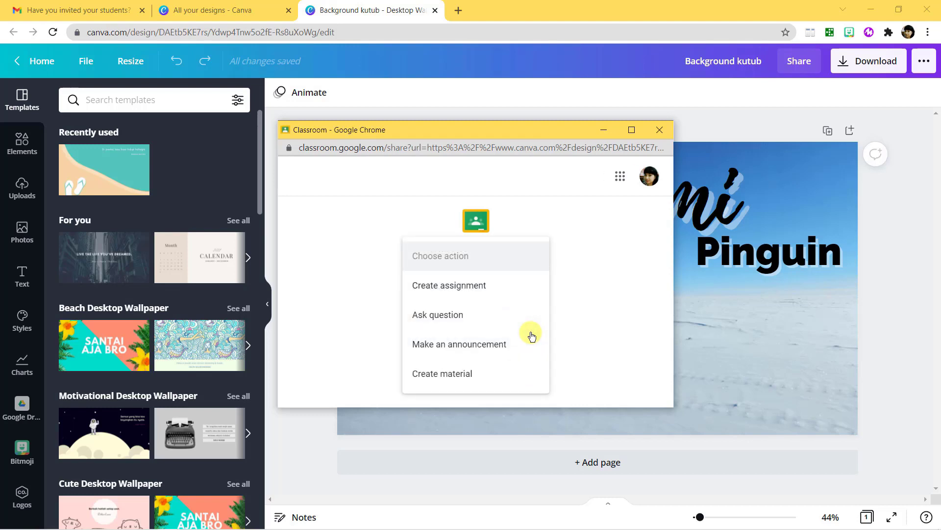
left_click(464, 289)
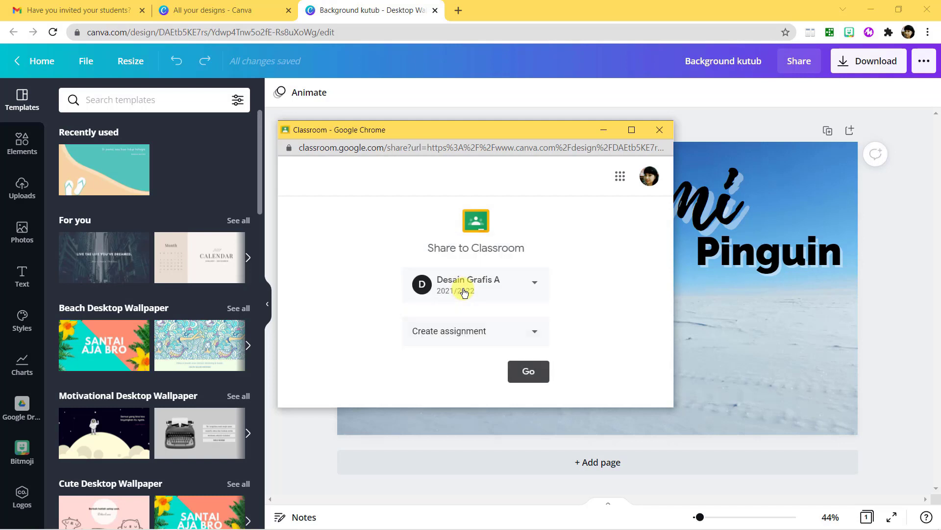
left_click(523, 373)
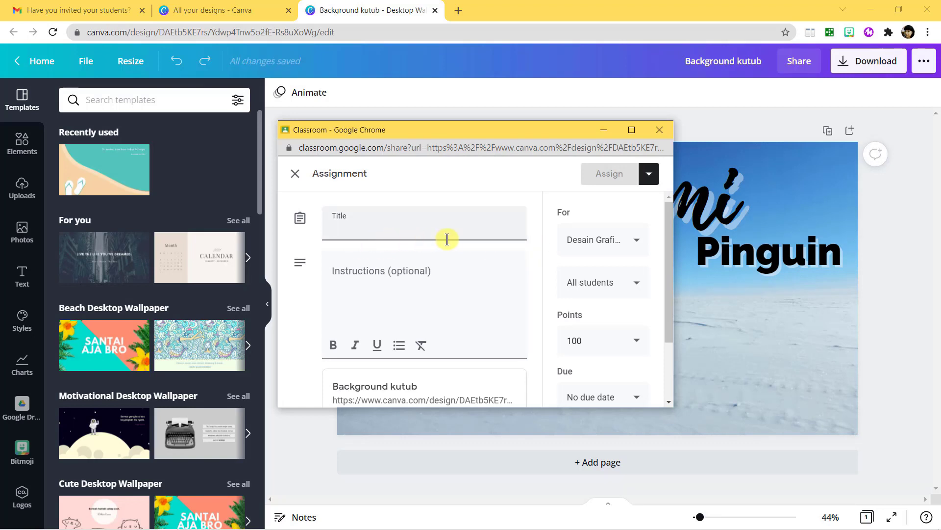
Title the assignment "Project Desain" and enter the instructions "Lengkapilah desain berikut ini menjadi desain yang lengkap dan menarik dengan tambahan gambar".
type("P")
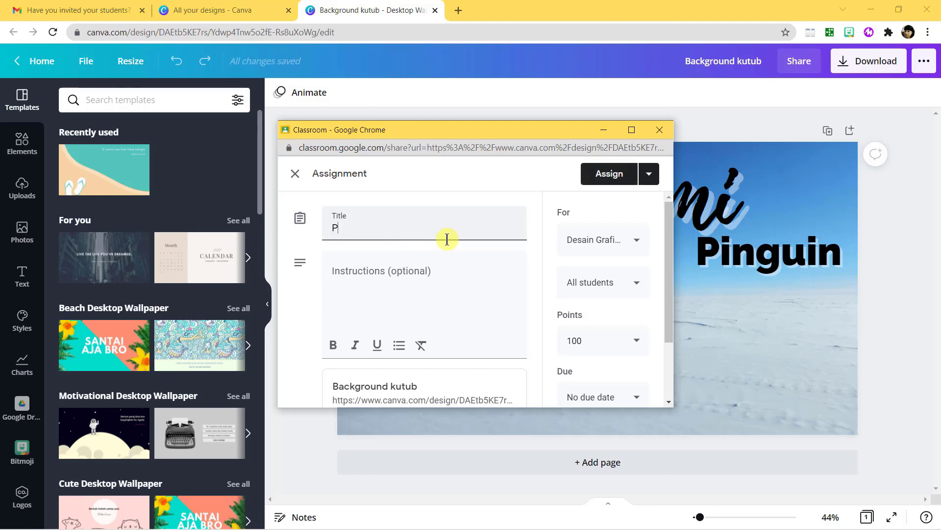
type("roject Desain")
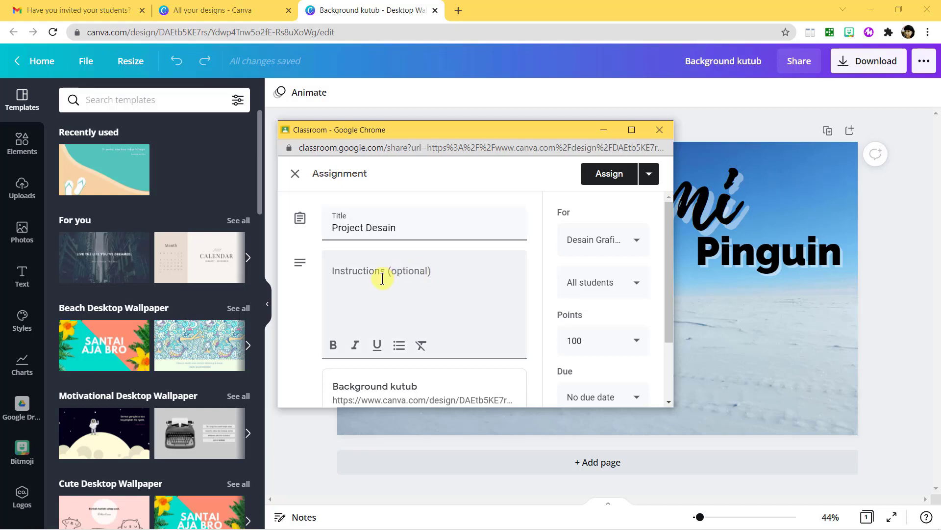
left_click(406, 273)
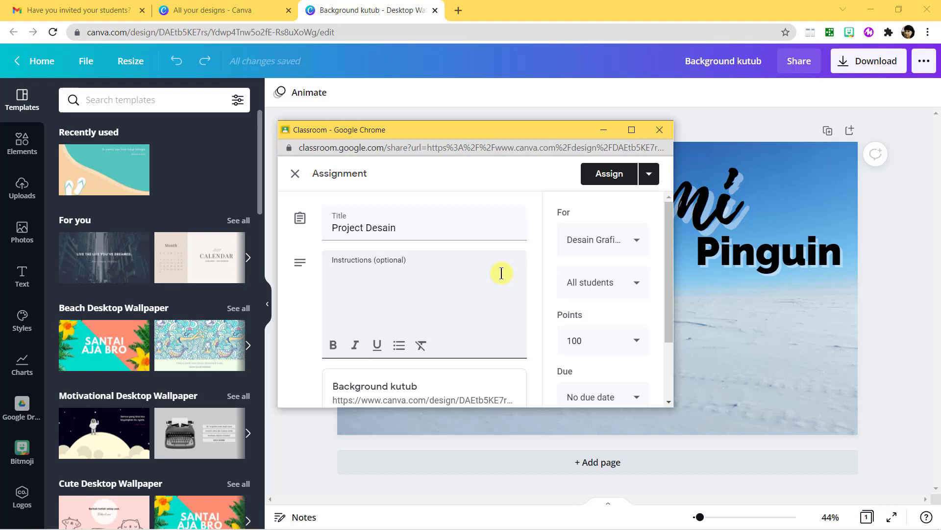
type("Lengkapilah desain berikut")
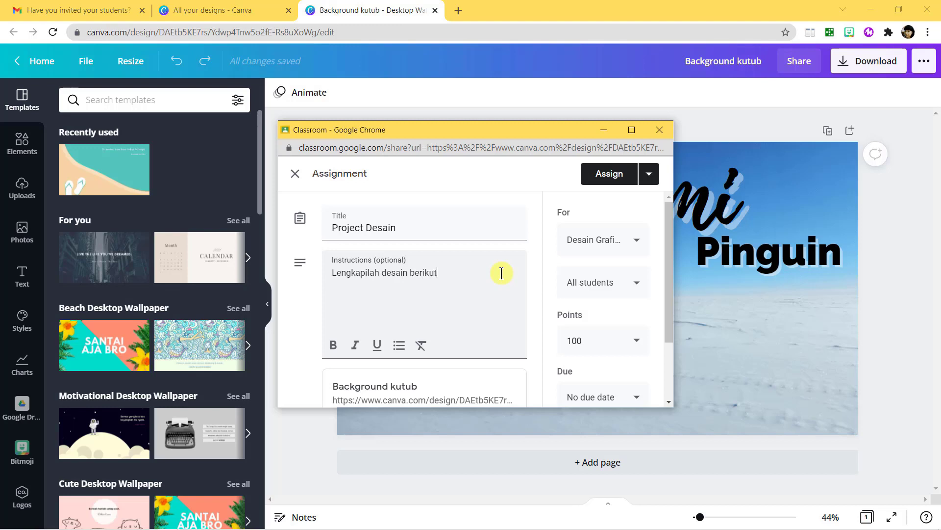
type(" ini menjadi desain yang ")
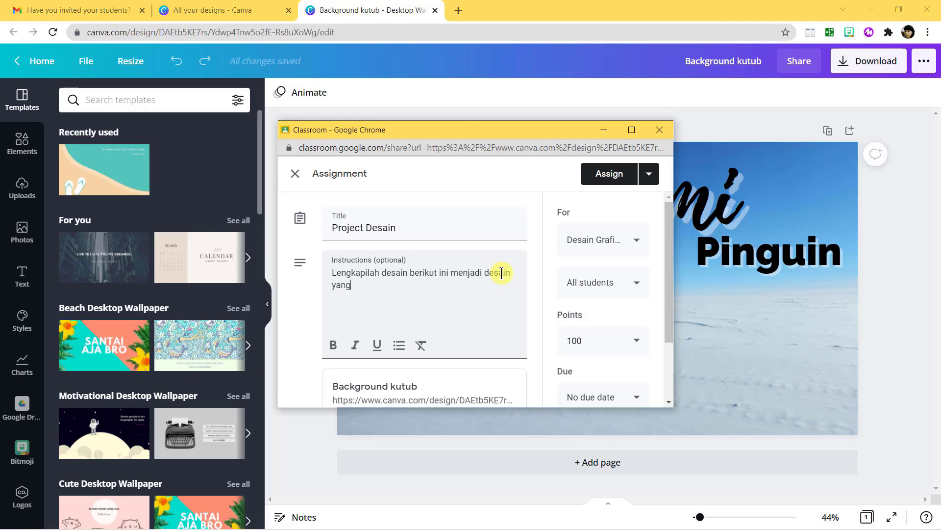
type("lengkap dan menarik dengan")
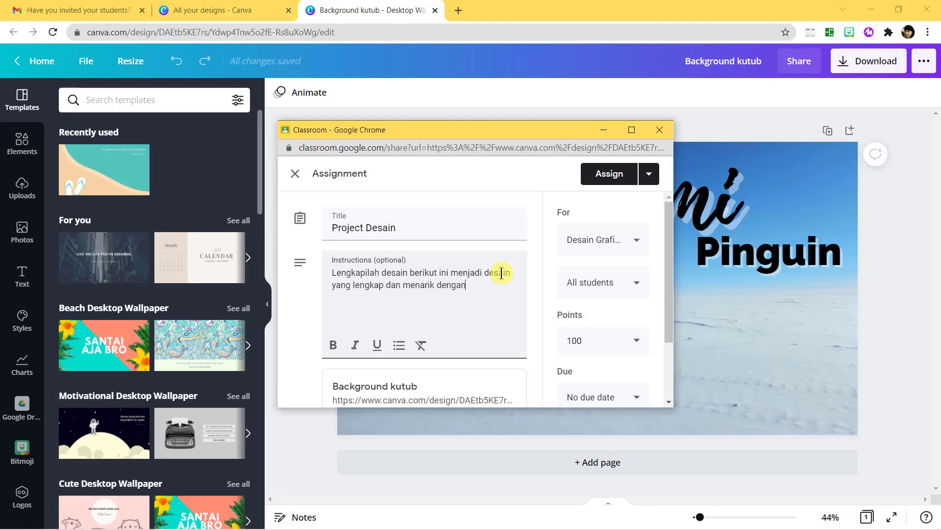
type(" tambaha")
type("n ")
type("gamabr")
key("BackSpace")
key("BackSpace")
key("BackSpace")
type("bar")
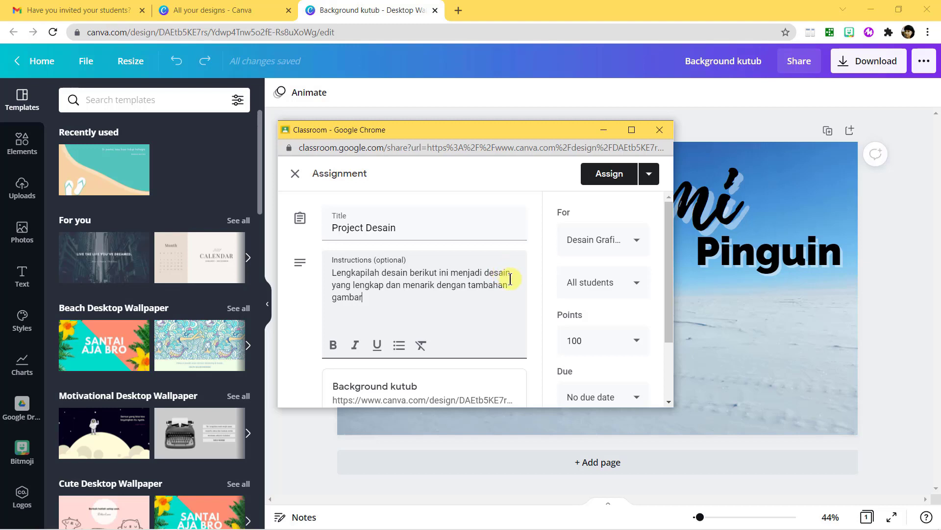
Look over the remaining assignment settings, the attached design link and the options for assigning, scheduling or saving a draft.
scroll(484, 305, "down", 2)
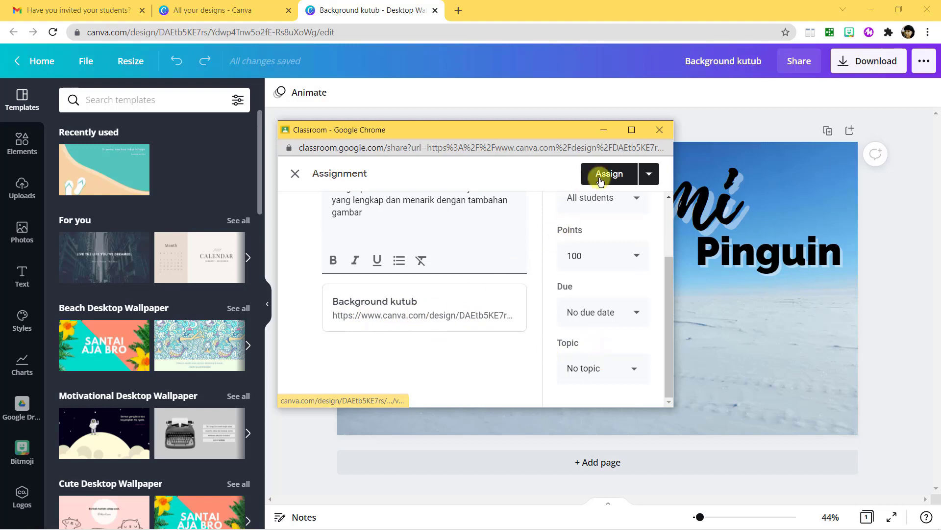
left_click(649, 178)
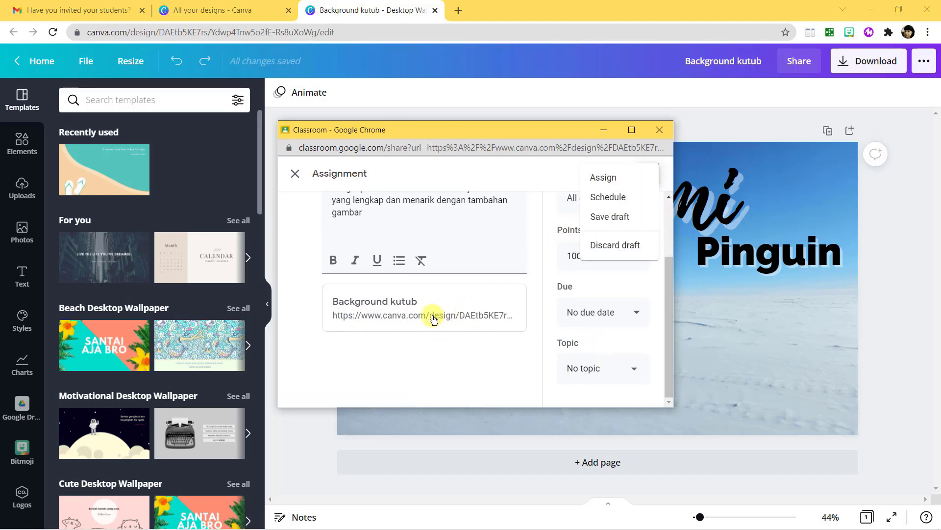
left_click(411, 345)
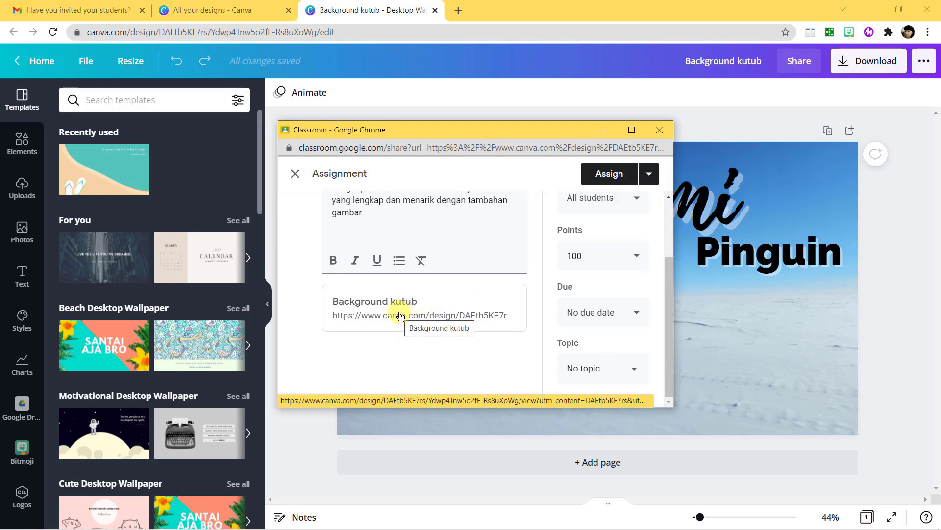
Open the design link attached to the assignment and use the template to create an editable copy.
left_click(400, 315)
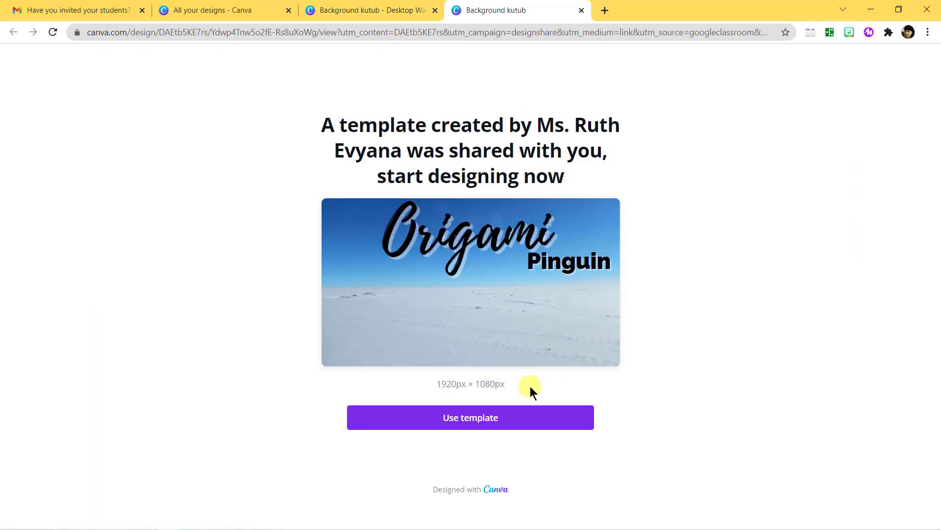
left_click(451, 419)
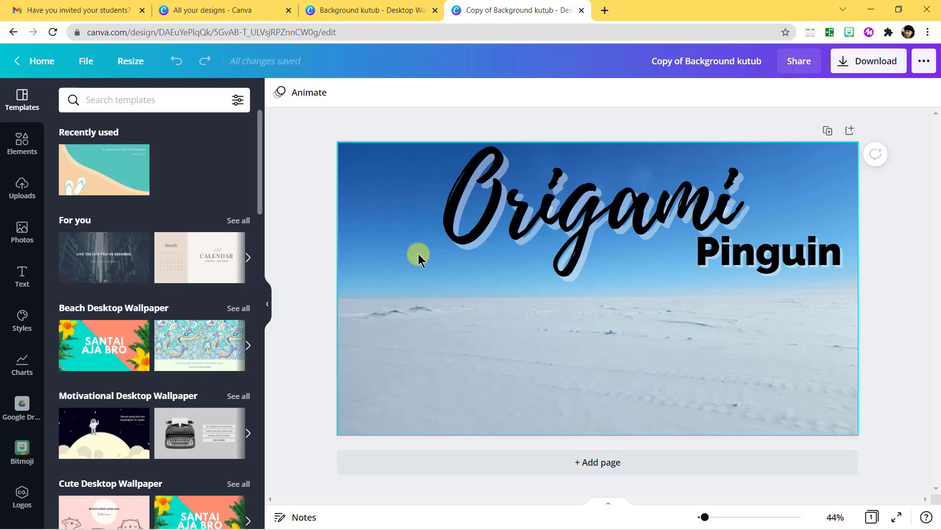
View the download settings and the sharing options of the copied design without applying either.
left_click(871, 63)
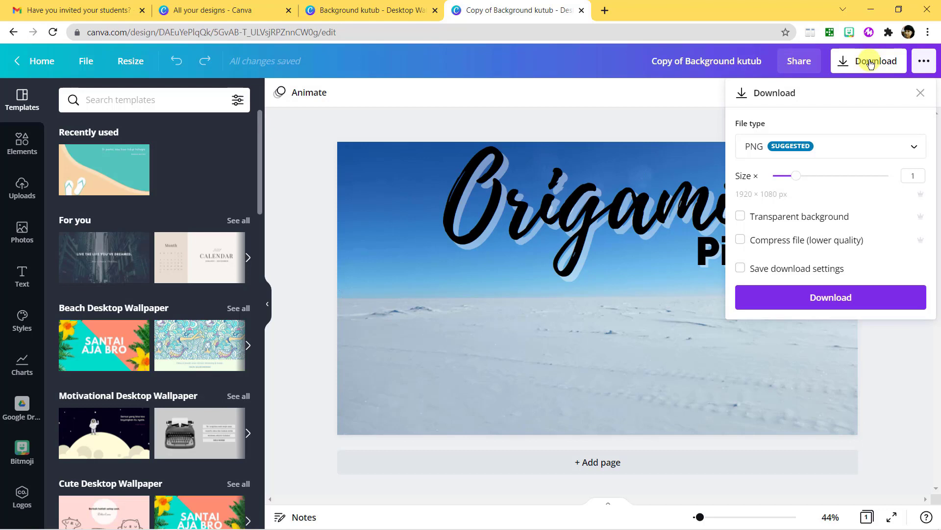
left_click(798, 69)
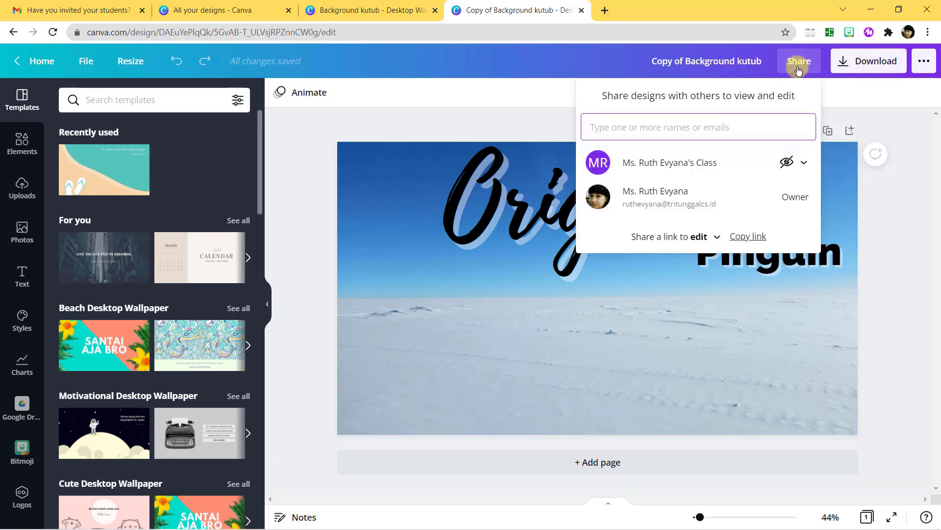
left_click(897, 132)
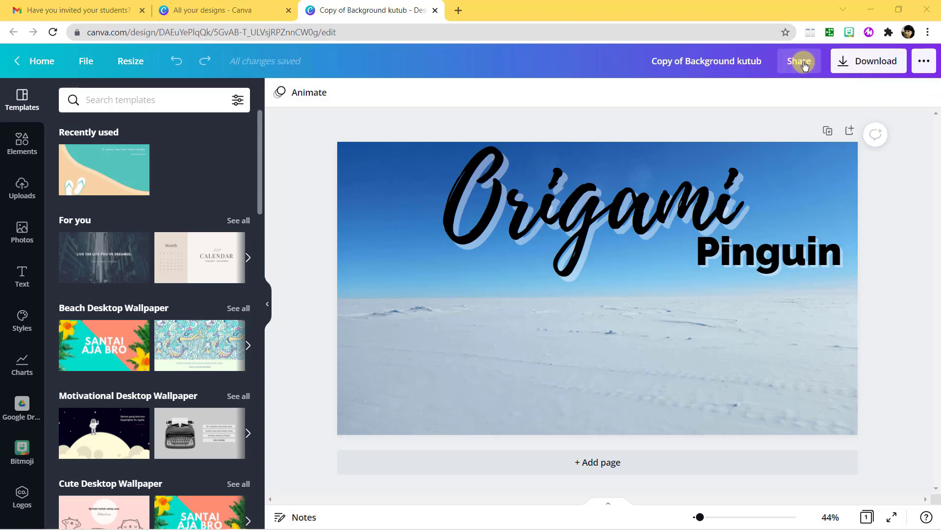
Start publishing Copy of Background kutub as a Canva assignment with the description "Lengkapilah desain berikut dengan gambar" and continue to the recipients.
left_click(924, 68)
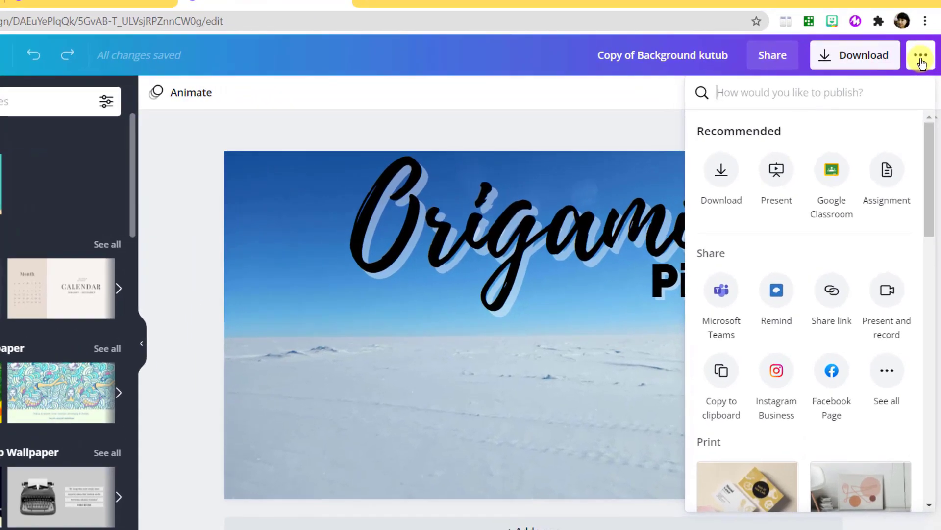
left_click(888, 191)
left_click(771, 214)
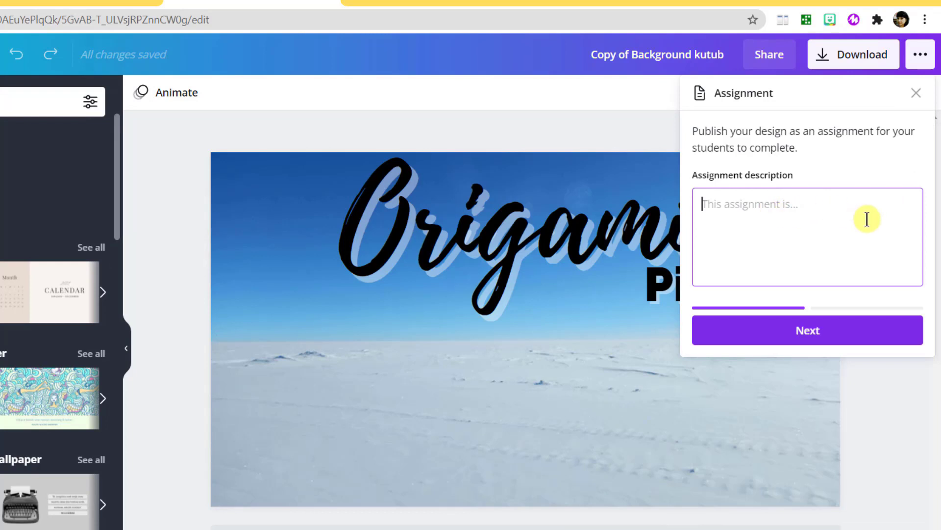
type("Len")
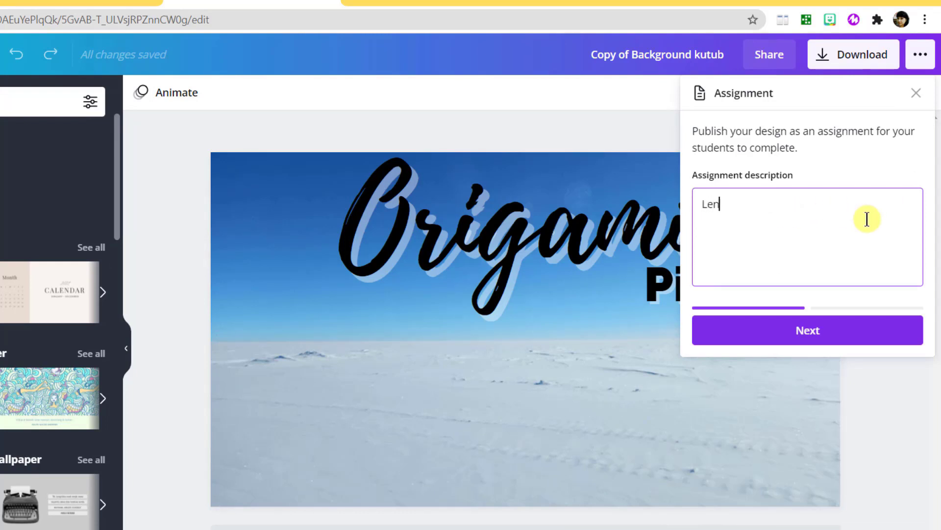
type("gkapilah desain b")
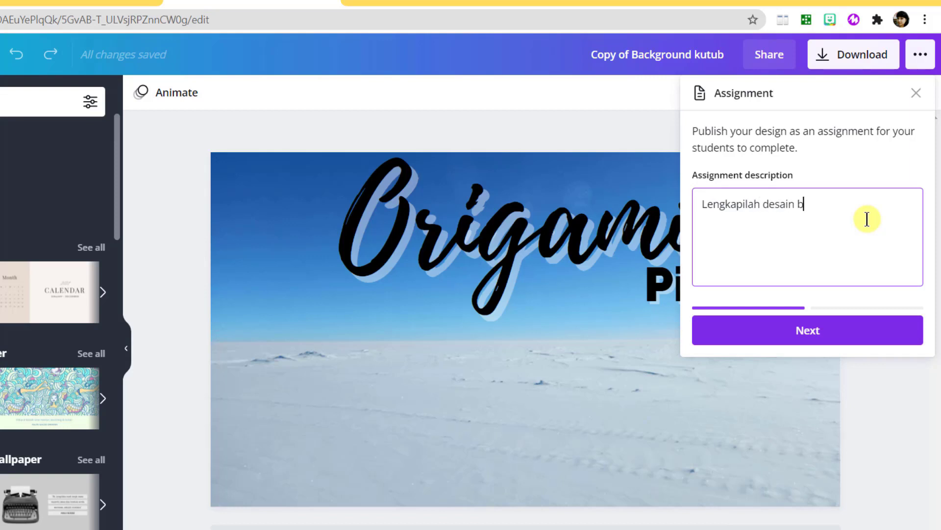
type("erikut dengan g")
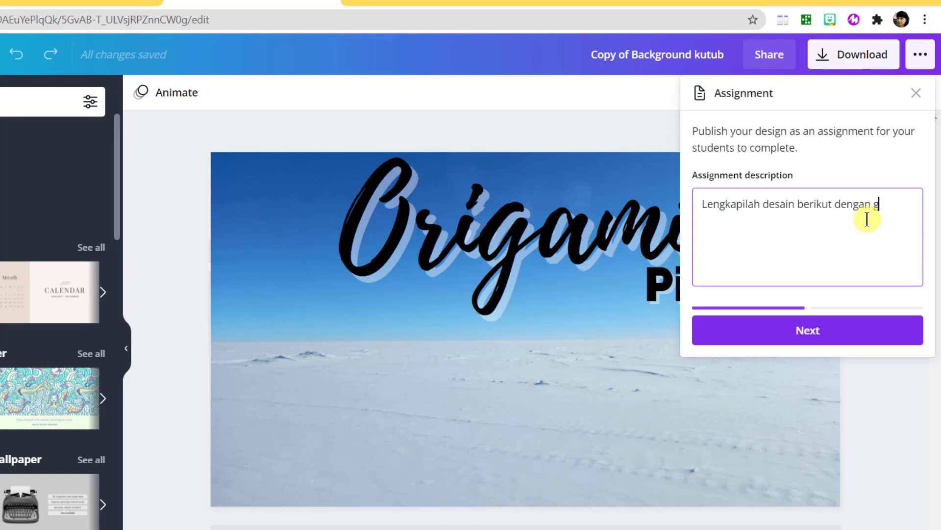
type("ambar")
left_click(806, 331)
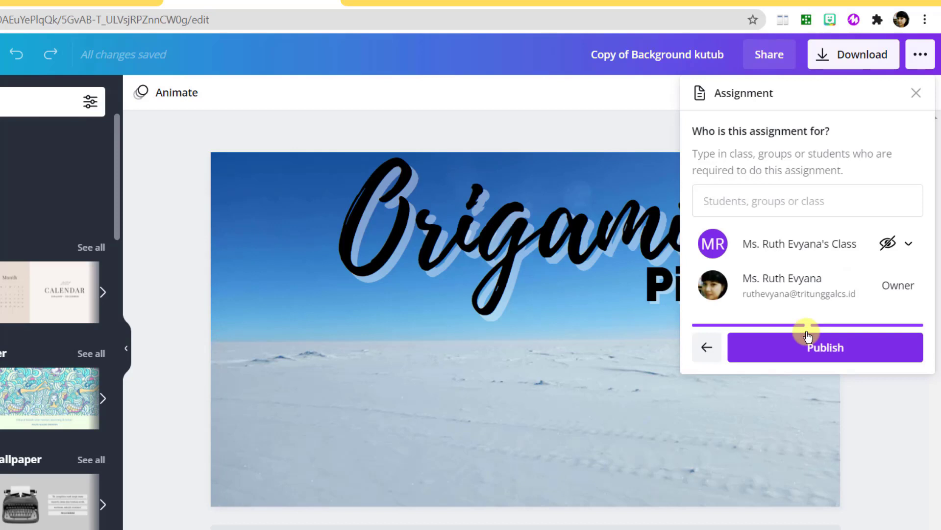
Search the class members for "su" and add the matching student as a recipient of the assignment.
left_click(729, 204)
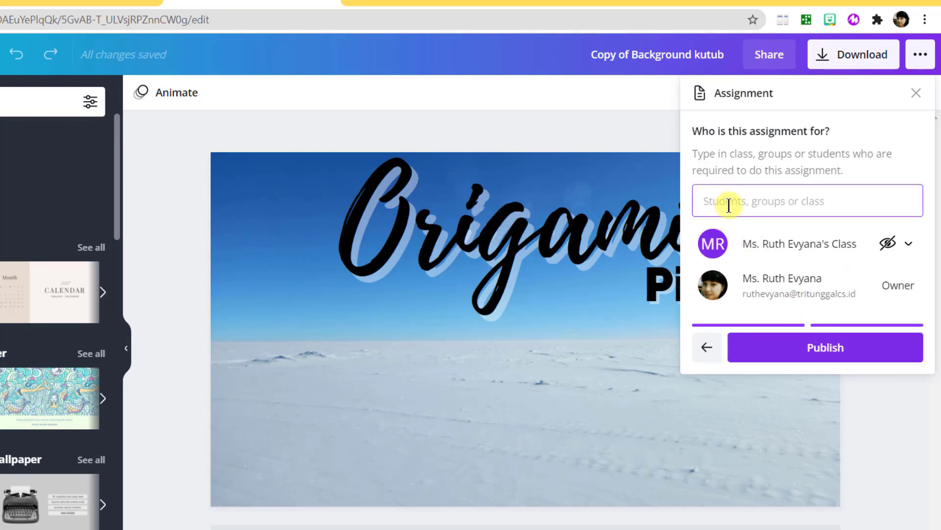
type("su")
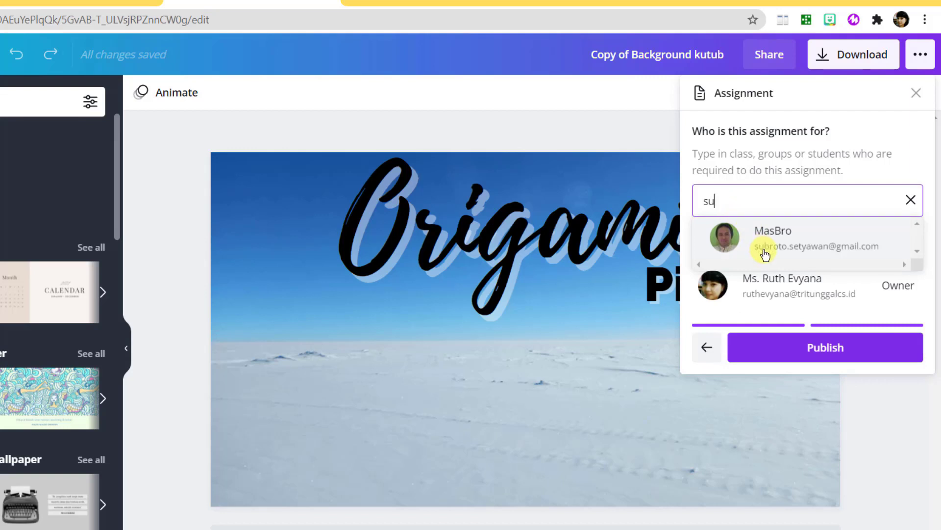
left_click(765, 254)
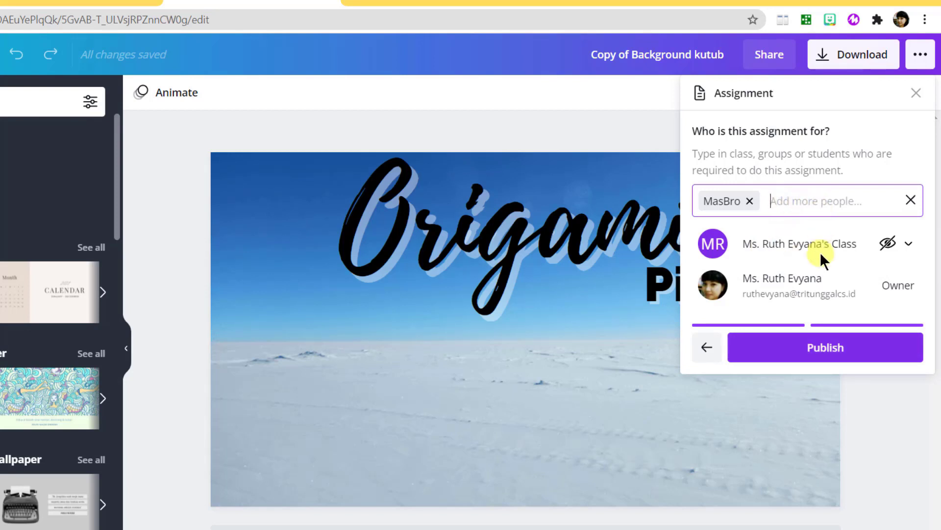
Publish the assignment to the selected student and go to the recent designs on the home page.
left_click(823, 349)
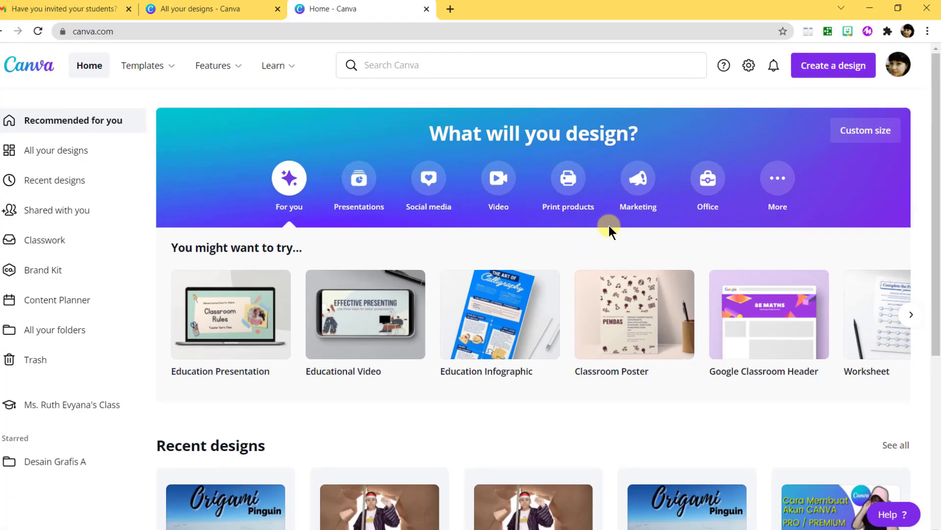
mouse_move(538, 309)
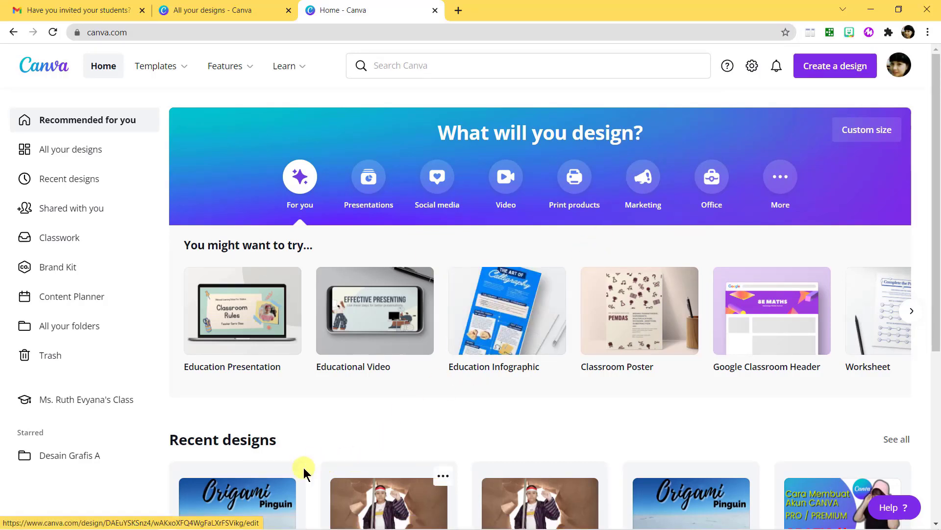
mouse_move(253, 498)
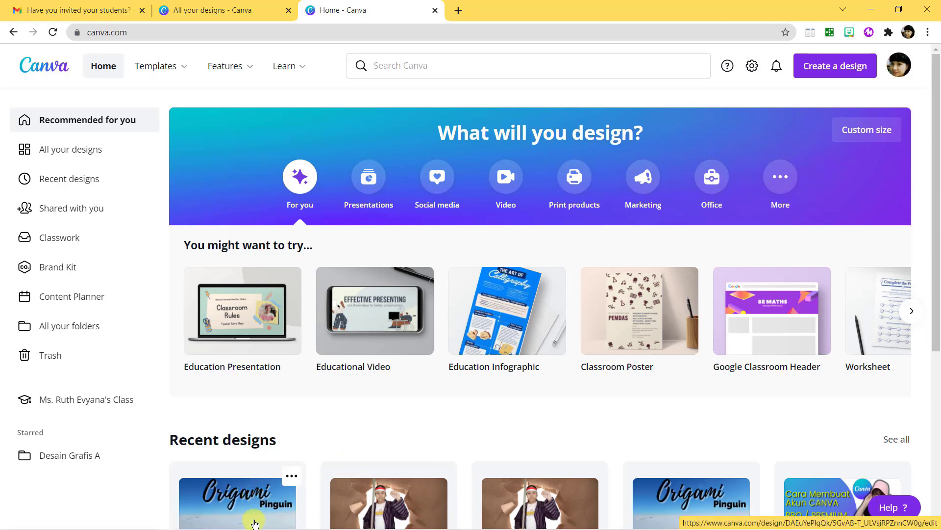
mouse_move(245, 527)
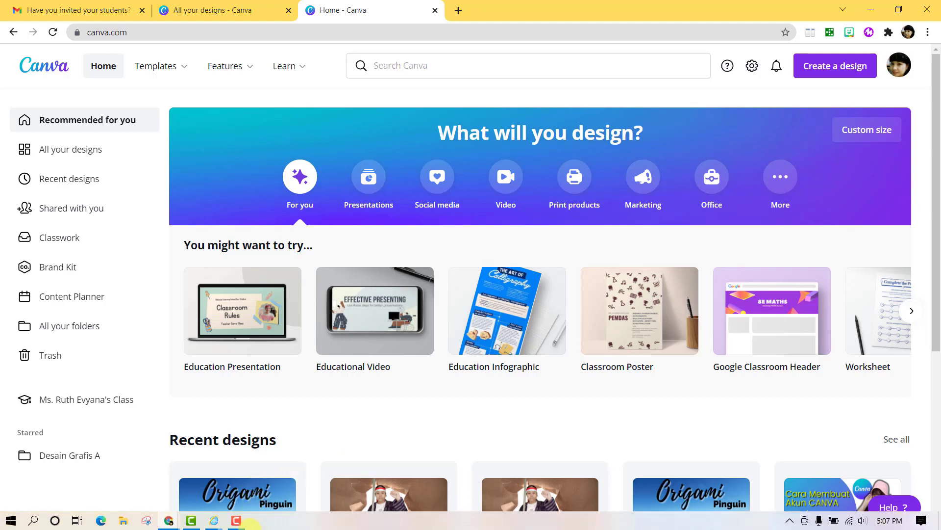
scroll(504, 216, "down", 3)
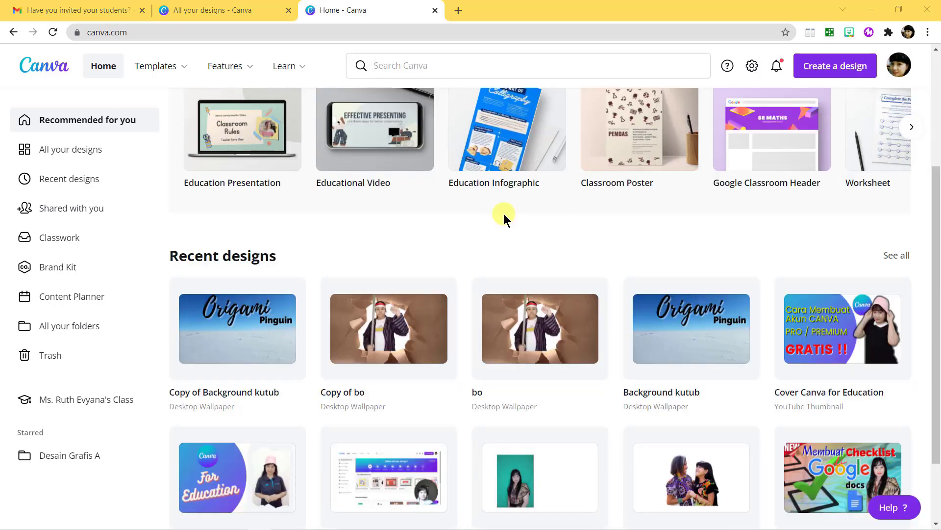
Switch to the student's mailbox and start the assignment Copy of Background kutub from its notification e-mail.
mouse_move(419, 169)
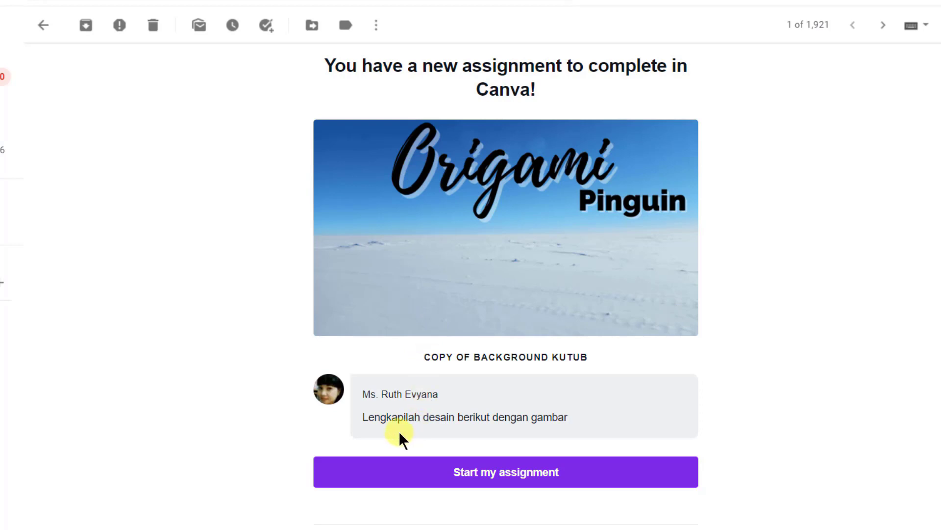
left_click(488, 474)
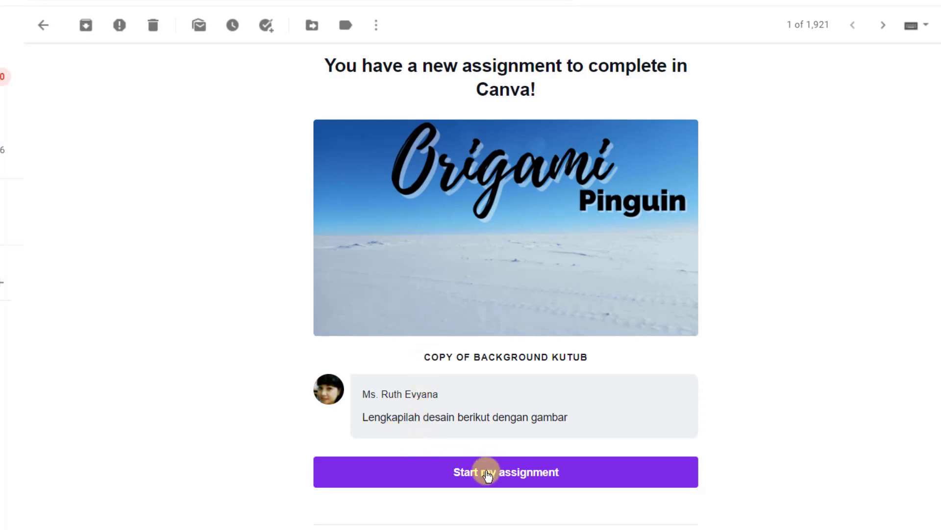
left_click(250, 12)
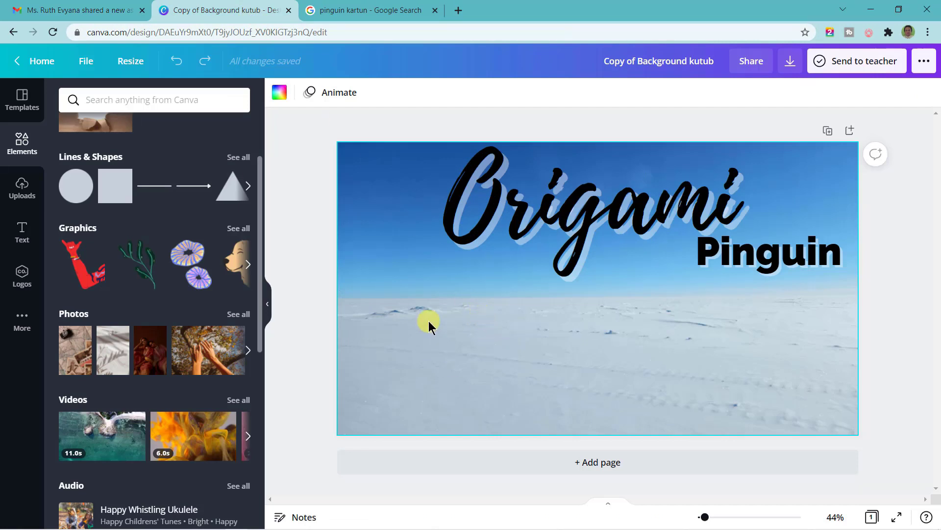
Copy the grey-and-black cartoon penguin from pngdownload.id in the Google image results for "pinguin kartun".
left_click(389, 11)
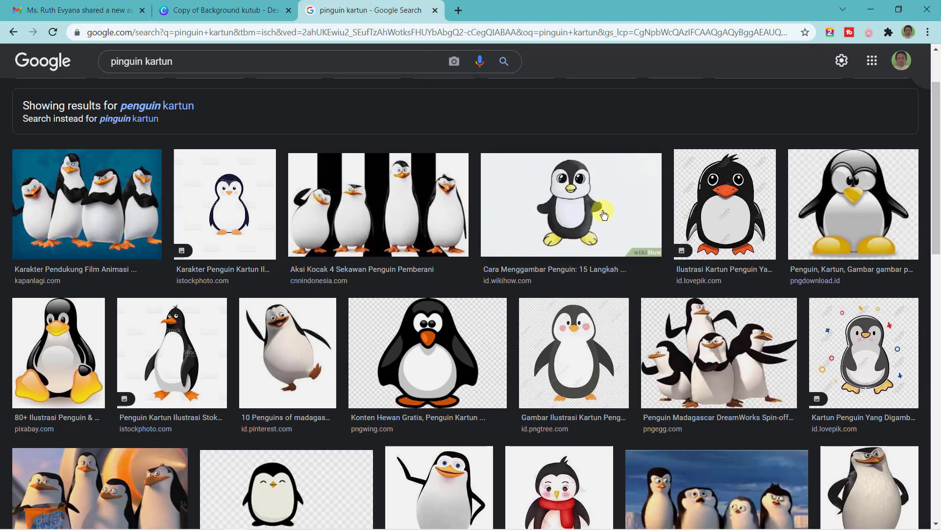
left_click(852, 212)
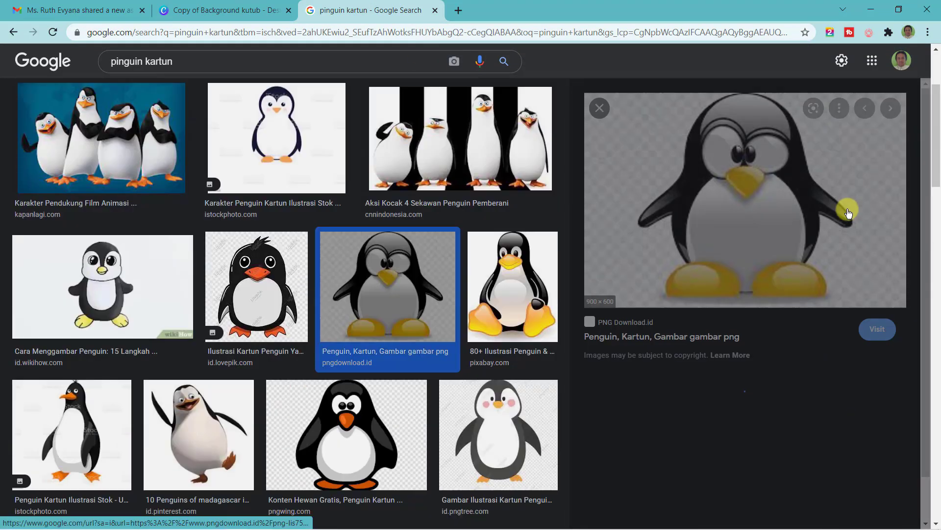
right_click(718, 196)
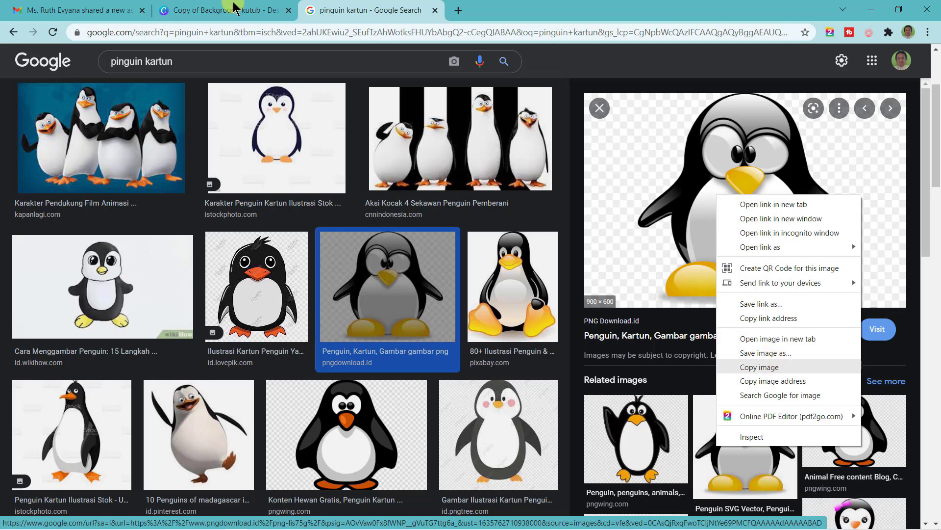
Paste the copied penguin into the Canva design, allowing clipboard access, and move it to the snow below the Origami title.
left_click(215, 9)
left_click(216, 9)
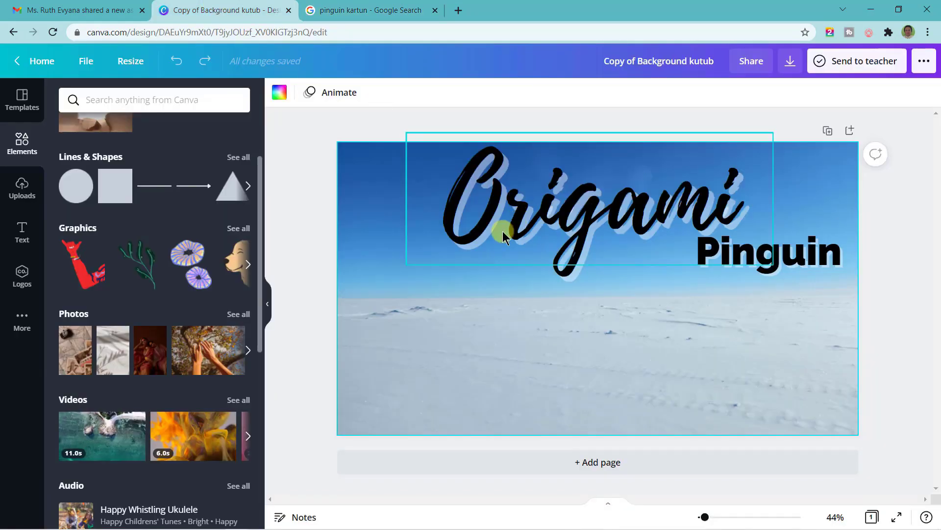
right_click(426, 307)
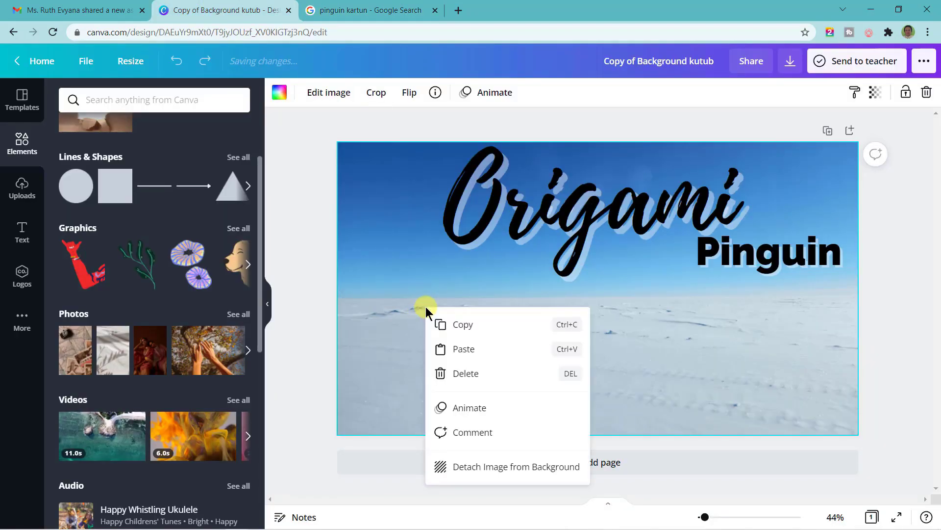
left_click(463, 350)
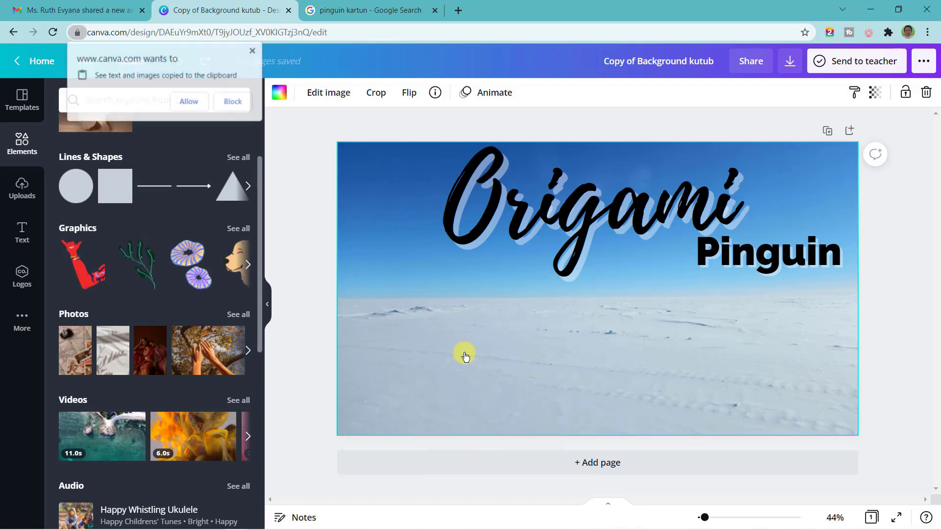
left_click(182, 99)
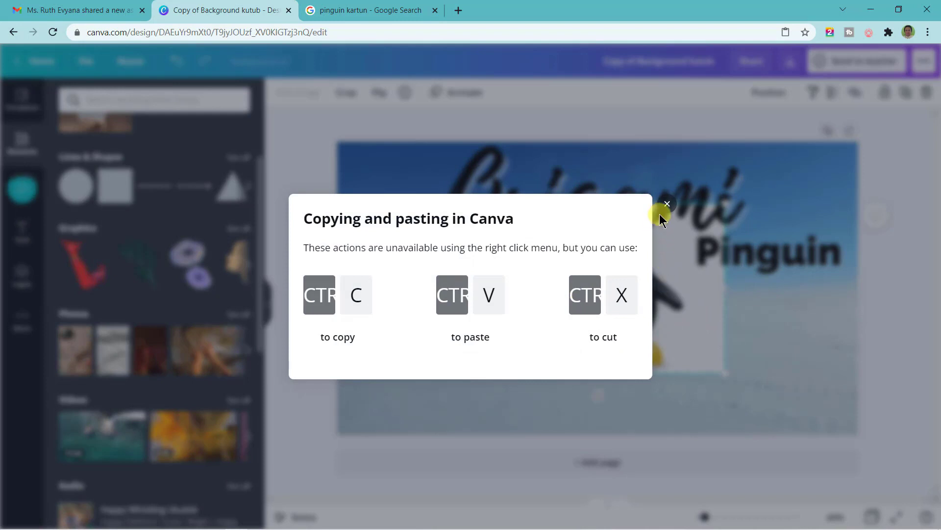
left_click(666, 205)
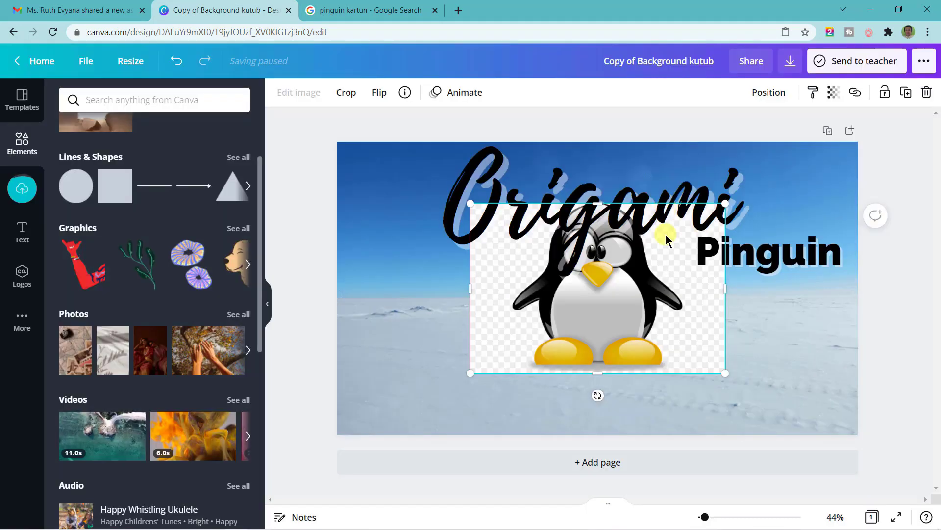
left_click_drag(589, 339, 504, 391)
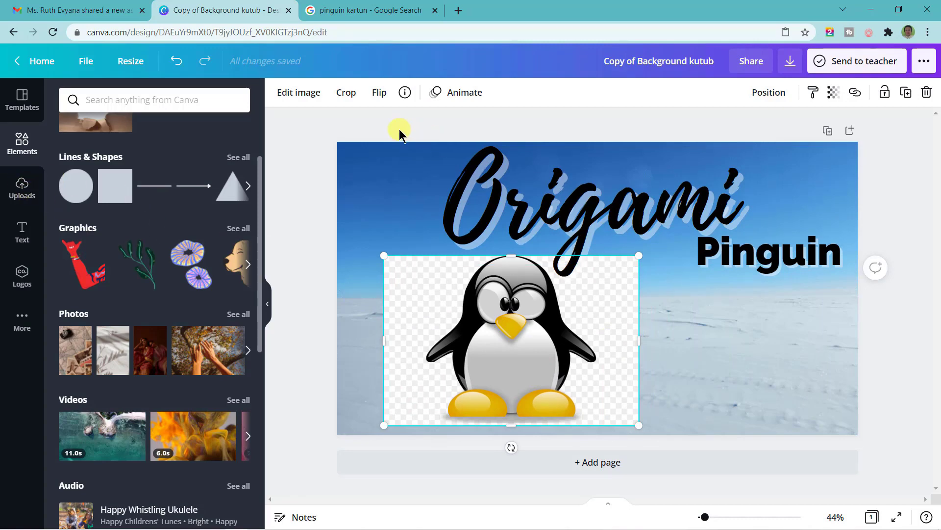
Remove the checkered background from the penguin image with Background Remover.
left_click(299, 93)
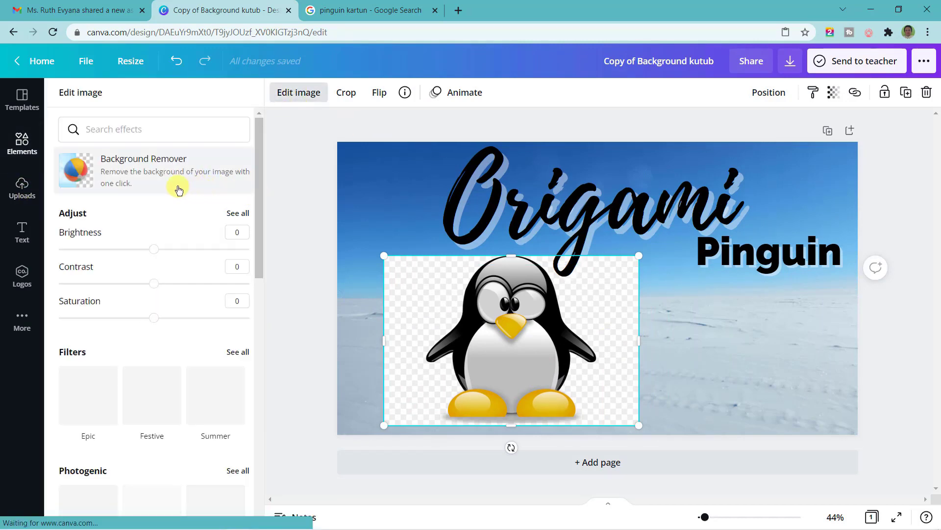
left_click(93, 165)
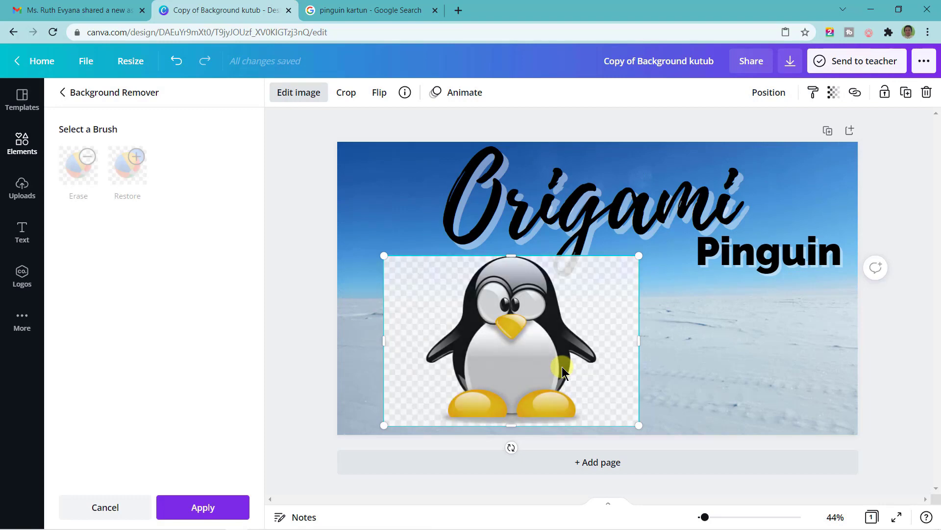
left_click(718, 328)
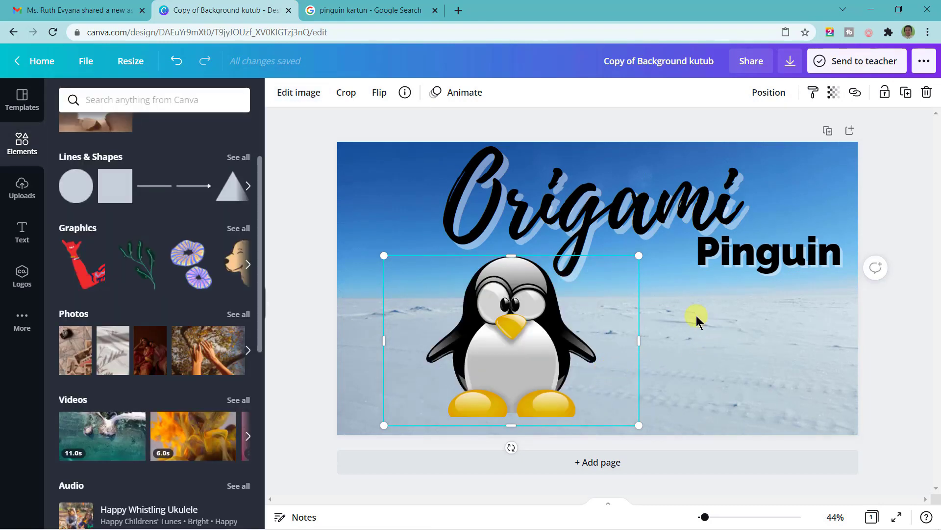
left_click(896, 187)
Start sending the completed design to the teacher and select the class teacher as the recipient.
left_click(753, 63)
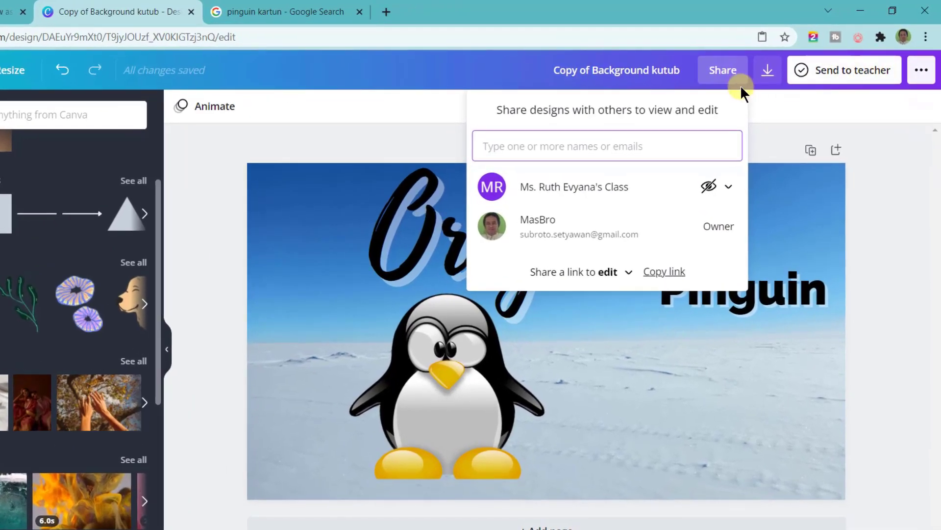
left_click(835, 74)
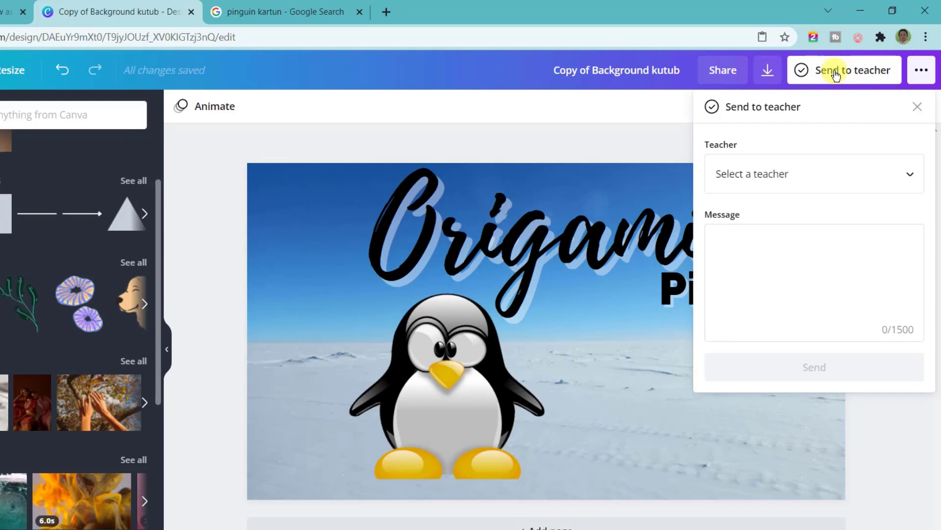
left_click(906, 175)
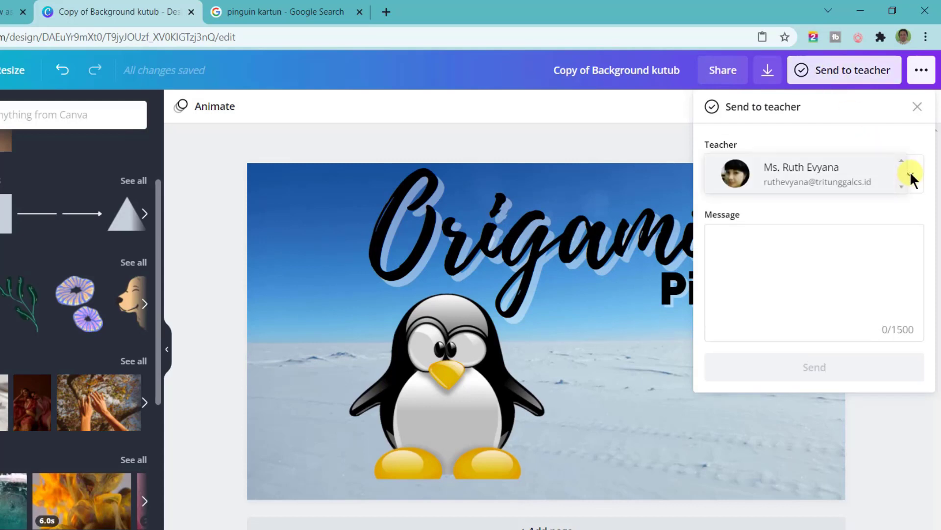
left_click(875, 177)
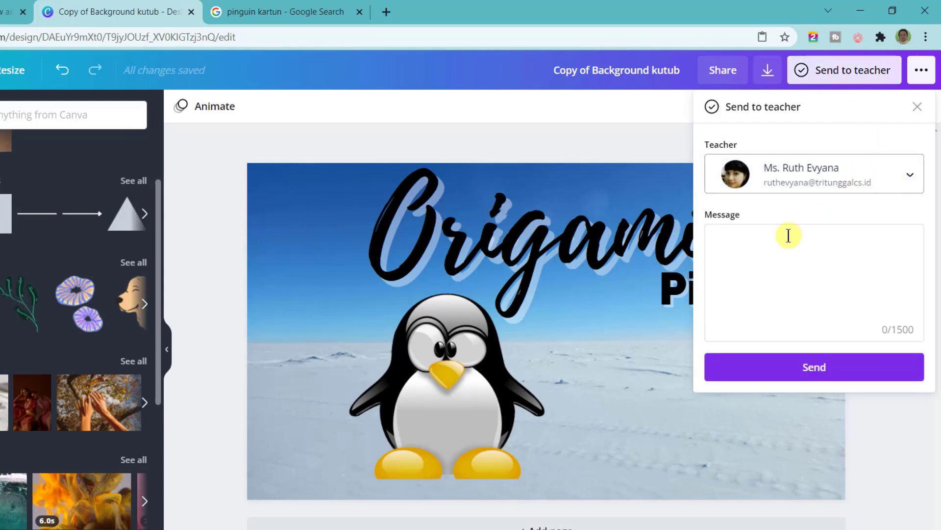
Add the message "Sudah saya kerjakan" and send the design to the teacher.
left_click(726, 247)
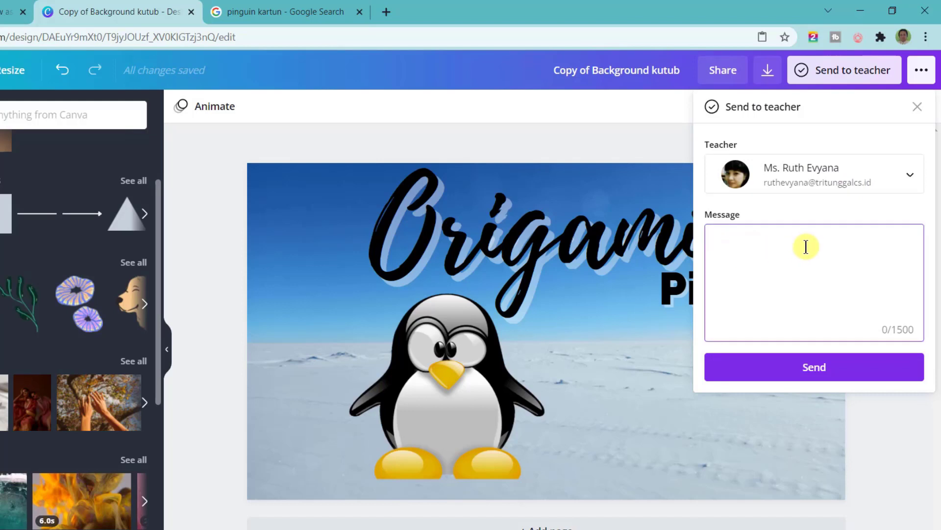
type("Sudah saya ker")
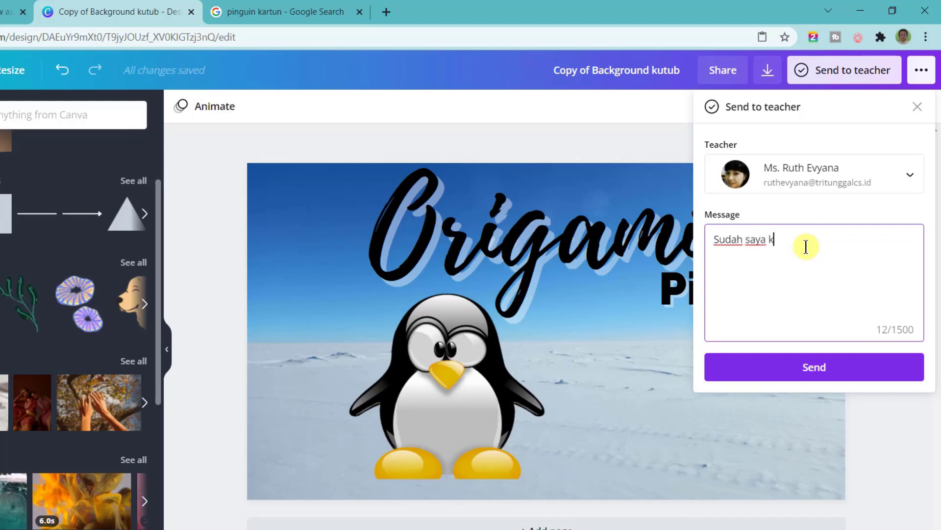
type("jsa")
key("BackSpace")
key("BackSpace")
type("akan")
left_click(787, 364)
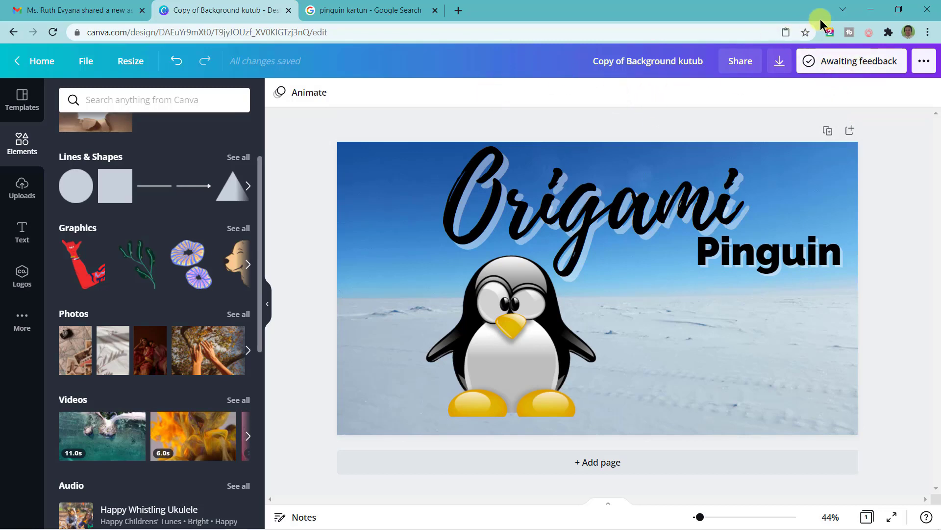
Switch to the teacher's account and open the student's submitted Copy of Background kutub from the activity notifications.
left_click(870, 10)
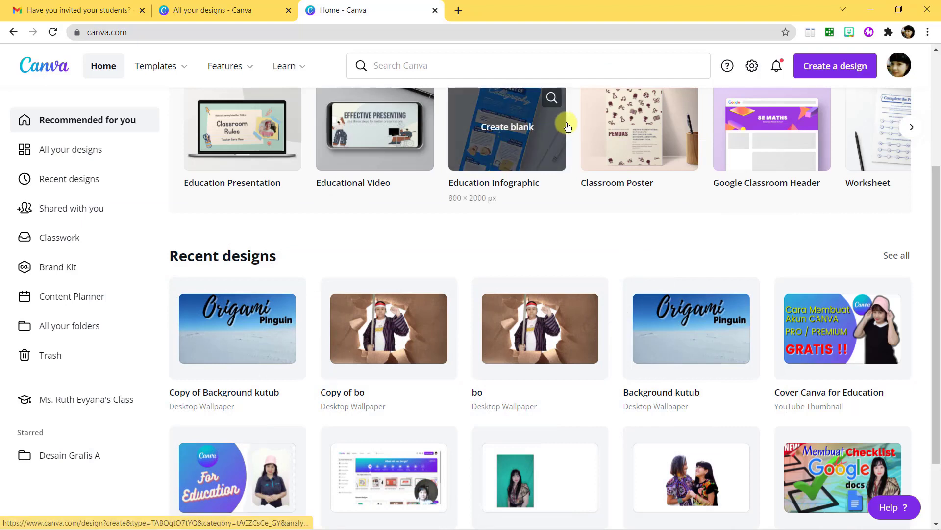
left_click(778, 67)
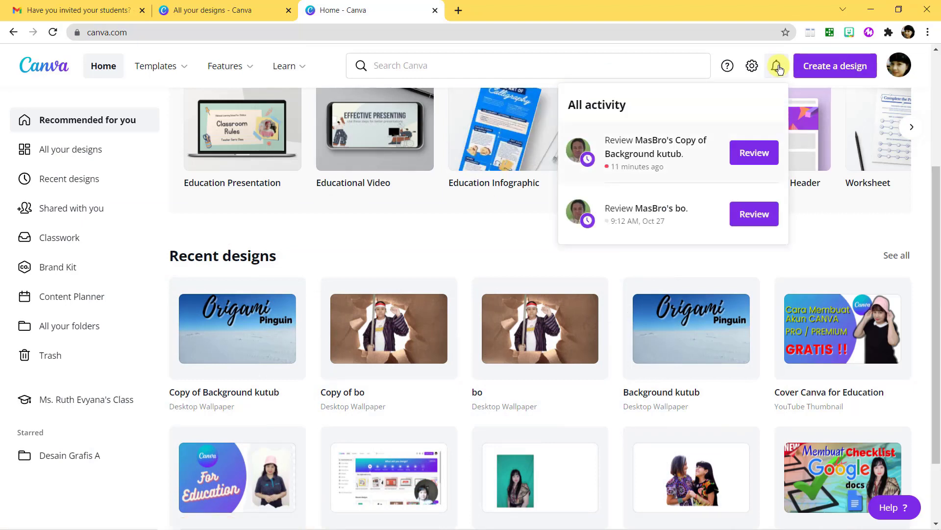
left_click(646, 157)
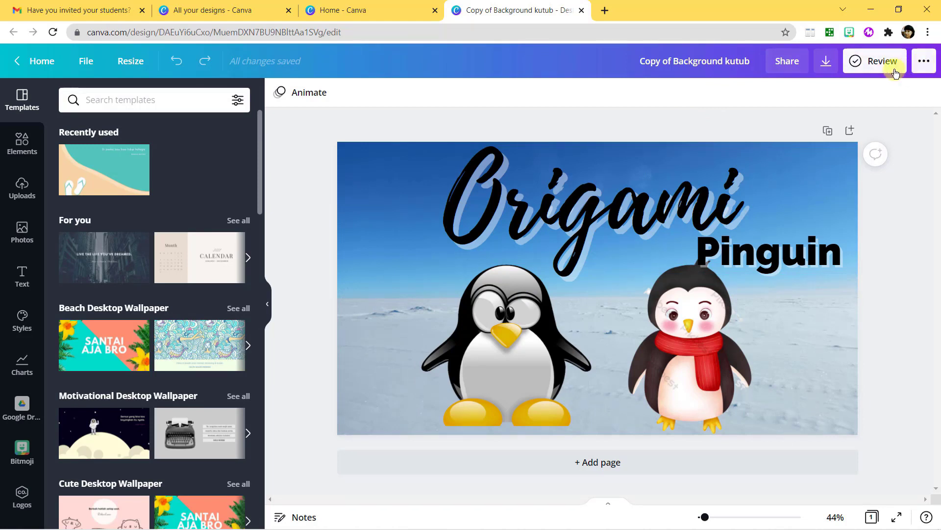
Review the submission and give the feedback "Perkecil gambar agar lebih bagus" to the student.
left_click(878, 66)
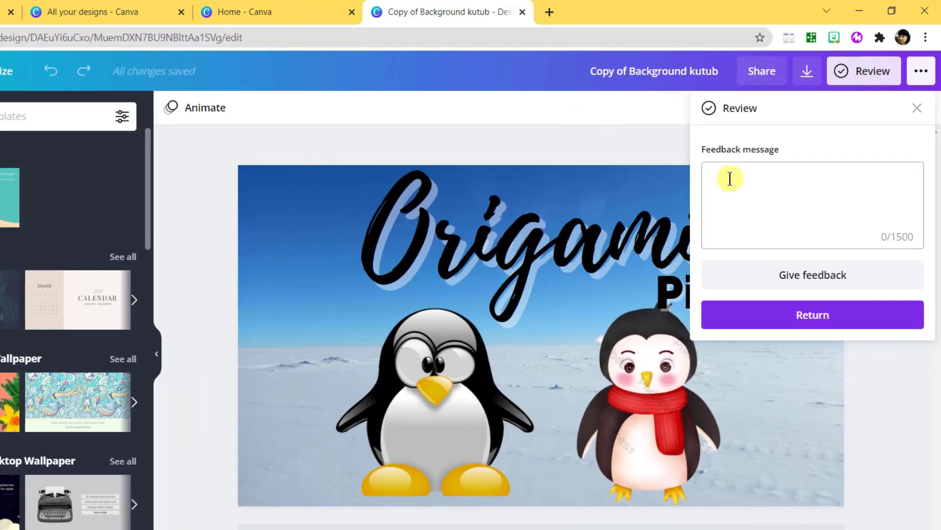
left_click(730, 178)
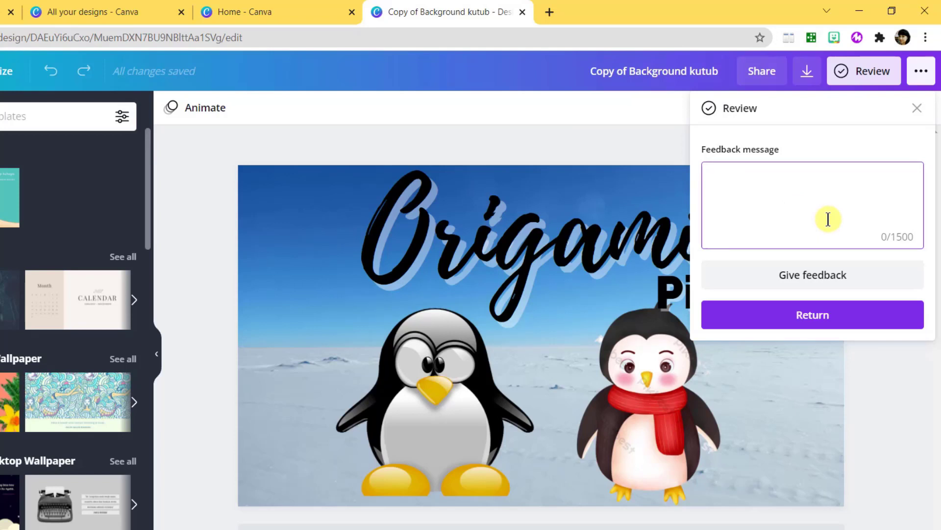
type("Perkecil gambar agar ")
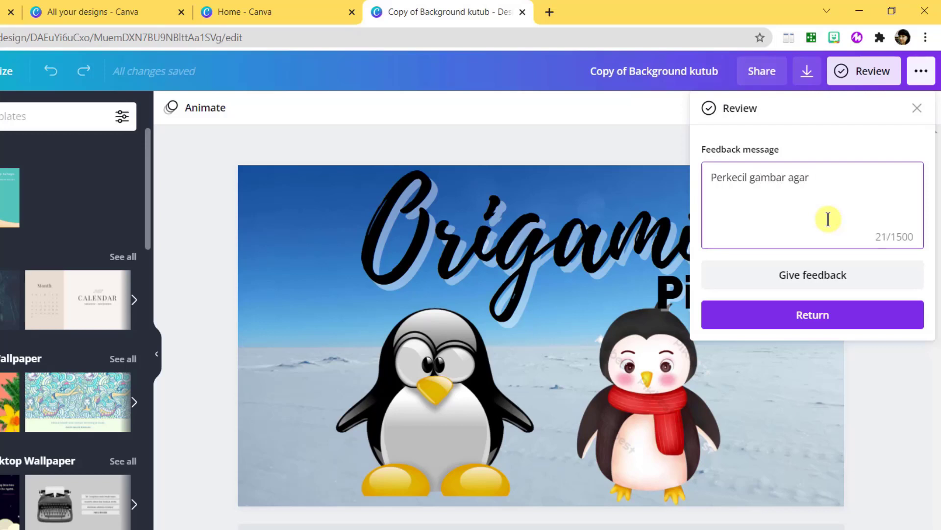
type("lebih bagus")
left_click(788, 276)
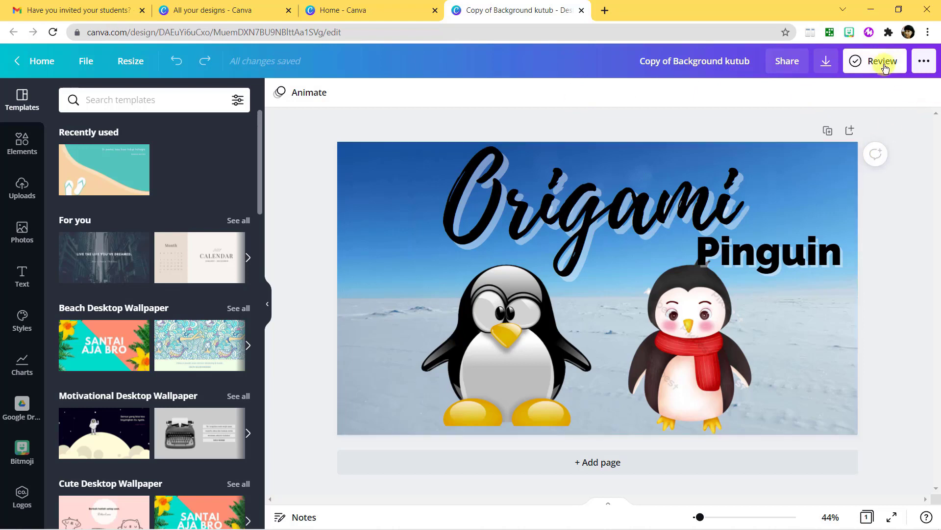
Reopen the review of the submission and return the design to the student with an empty feedback message.
left_click(925, 61)
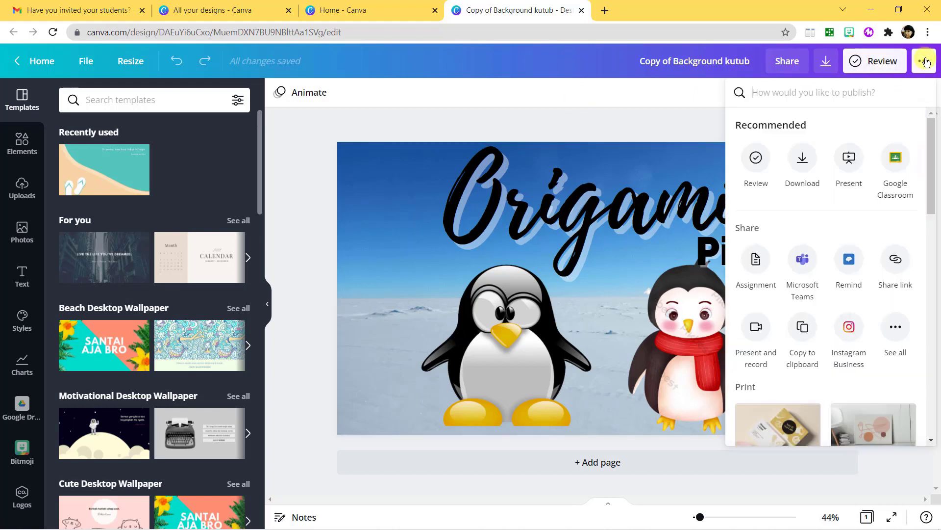
left_click(877, 61)
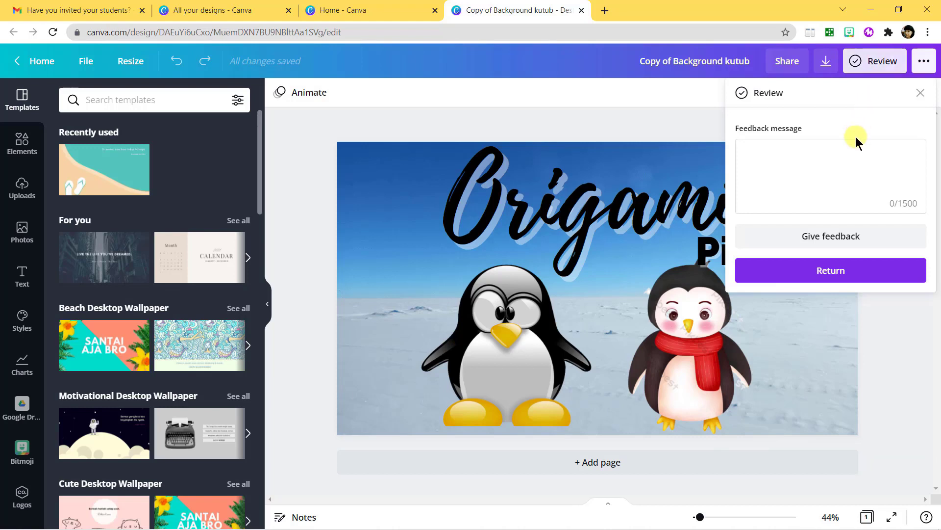
left_click(775, 273)
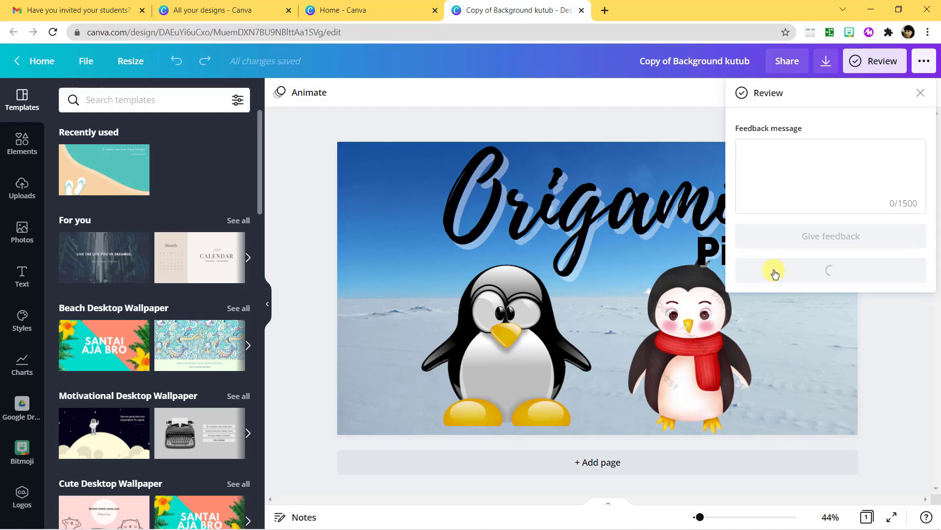